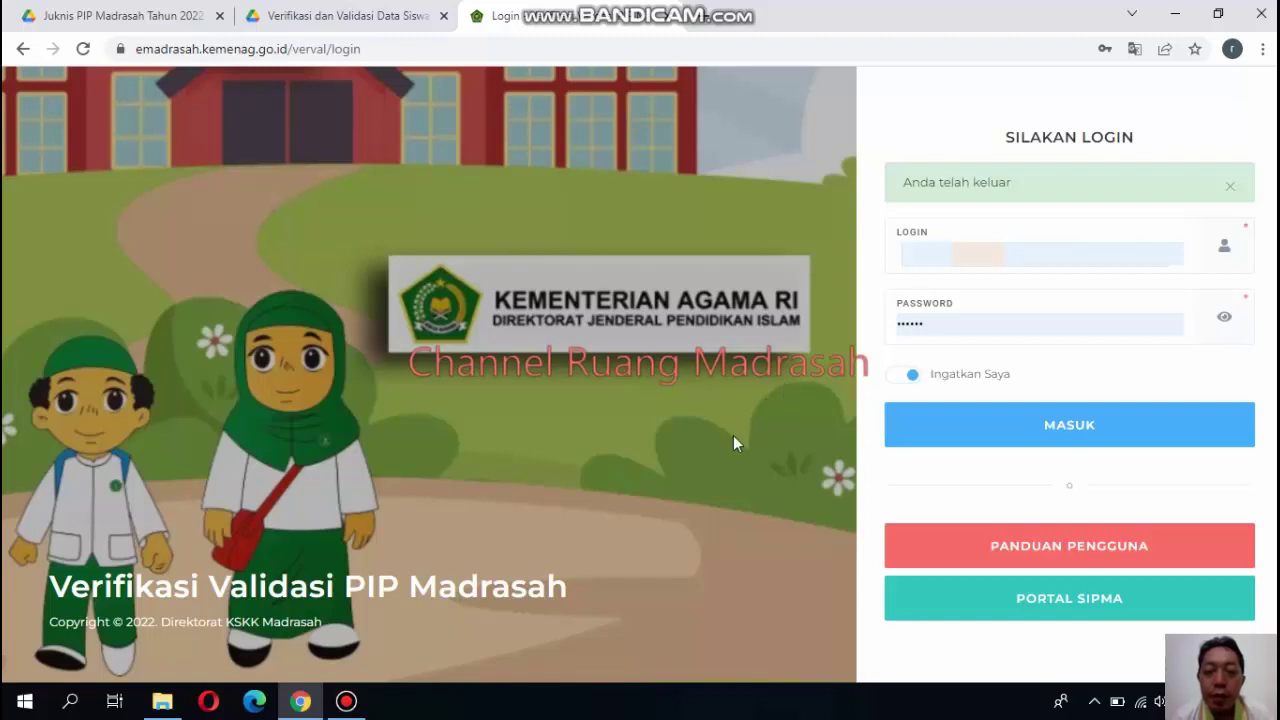
- Log in to the PIP Madrasah verification portal with the prefilled account and open the Ubah Password page
{"action": "left_click", "coordinate": [1040, 428]}
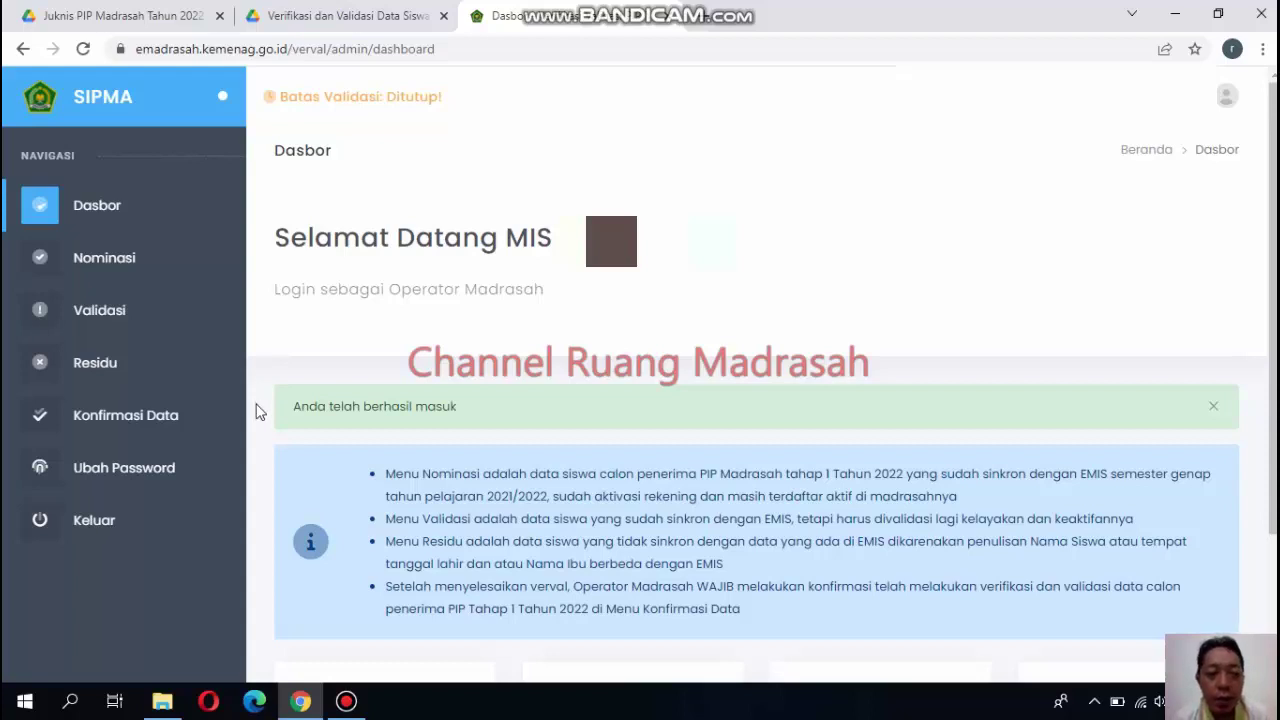
{"action": "left_click", "coordinate": [144, 476]}
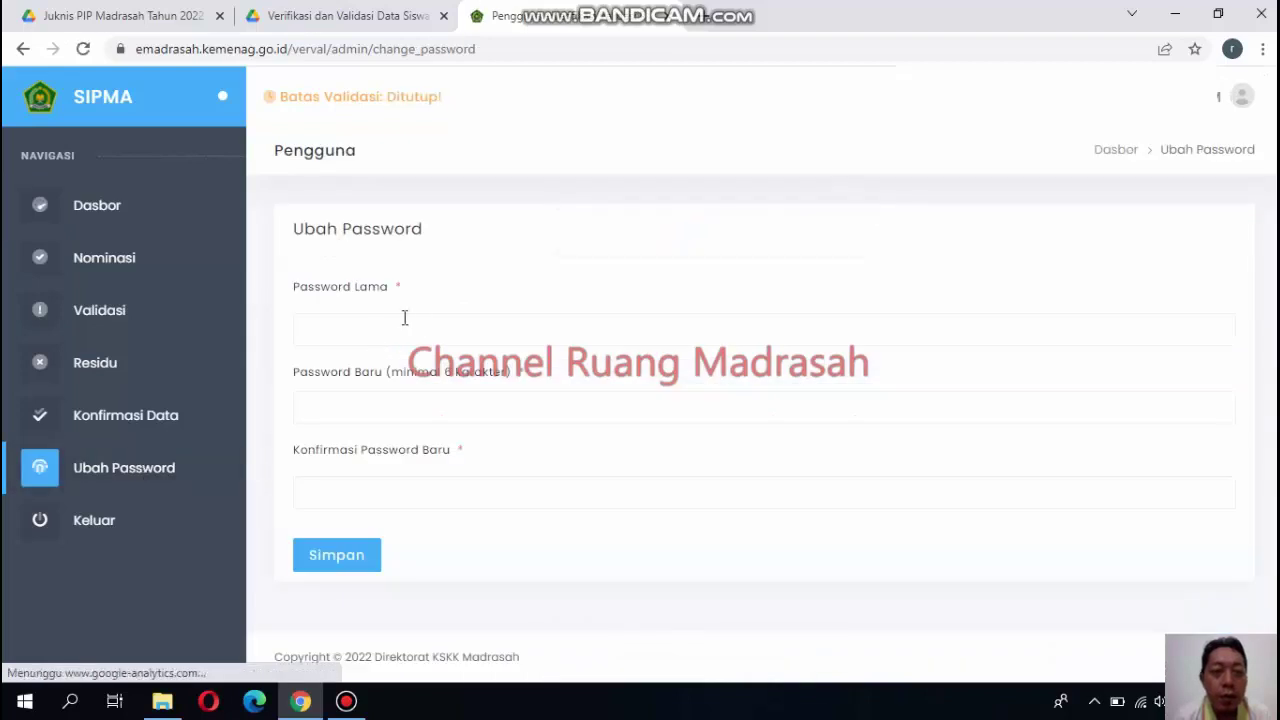
- Review the old password, new password and confirmation fields of the change-password form without filling them in
{"action": "left_click", "coordinate": [392, 316]}
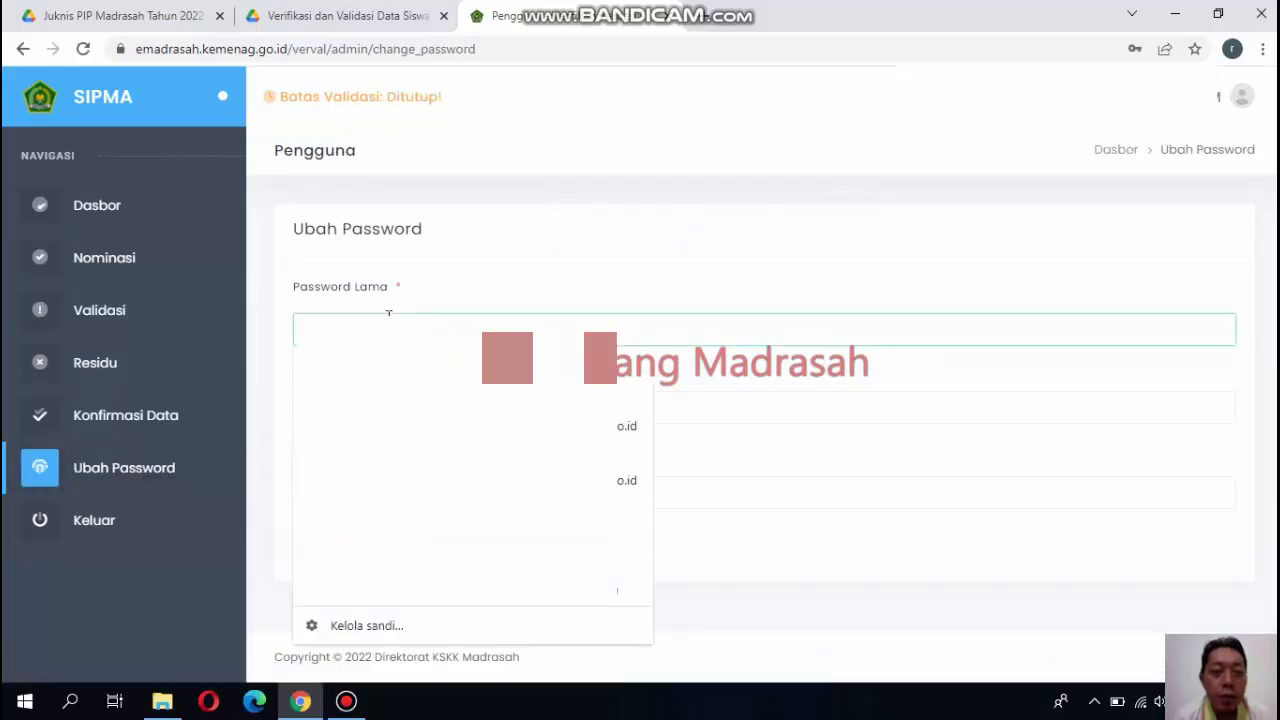
{"action": "left_click", "coordinate": [467, 270]}
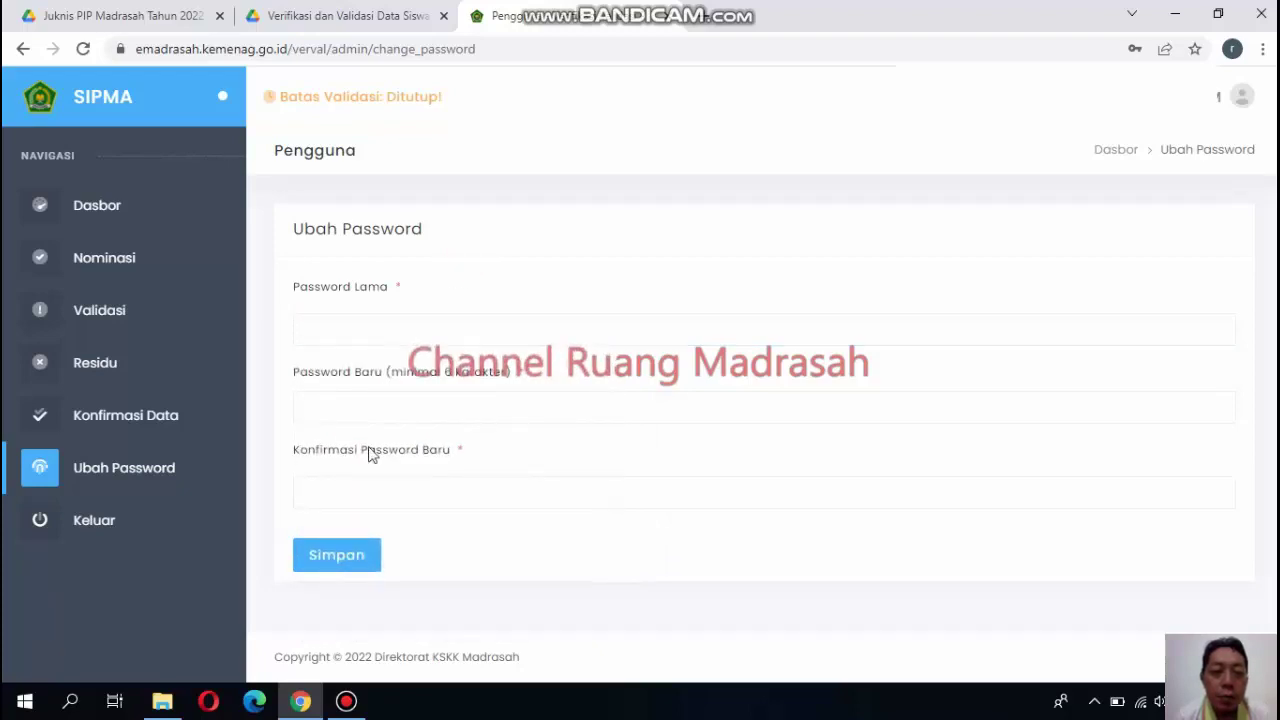
{"action": "left_click", "coordinate": [358, 484]}
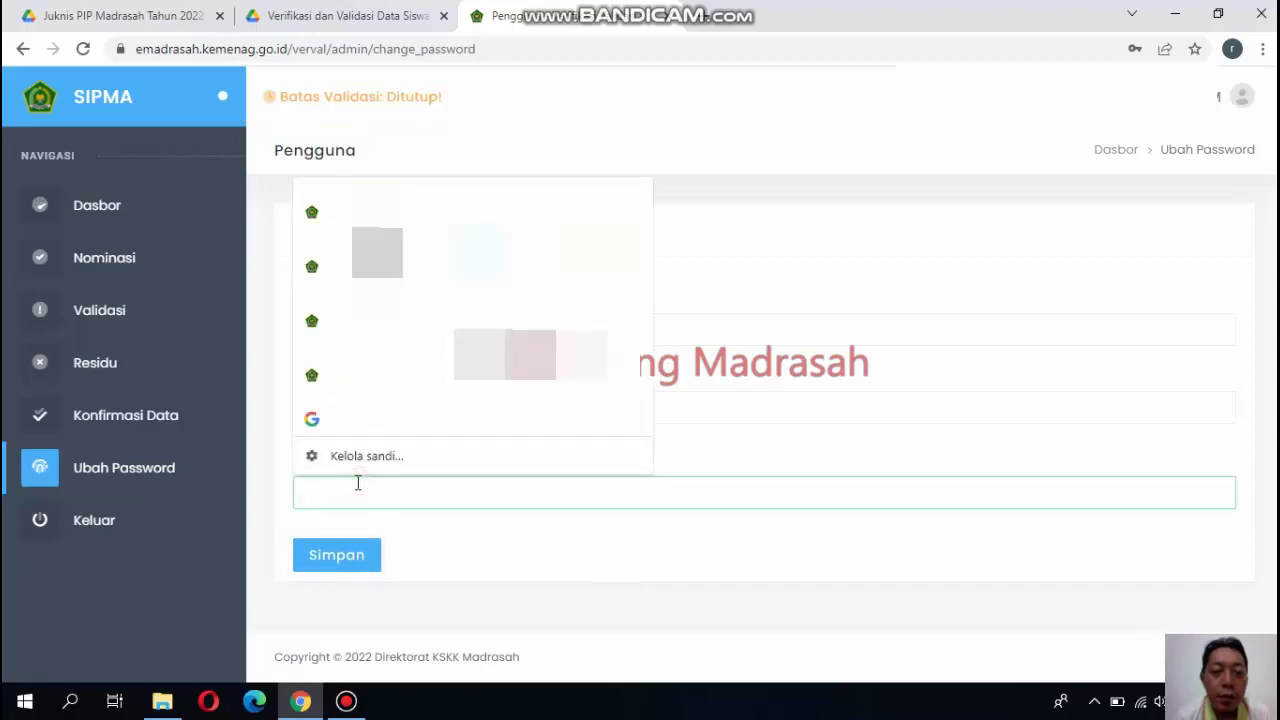
{"action": "left_click", "coordinate": [358, 484]}
{"action": "left_click", "coordinate": [792, 341]}
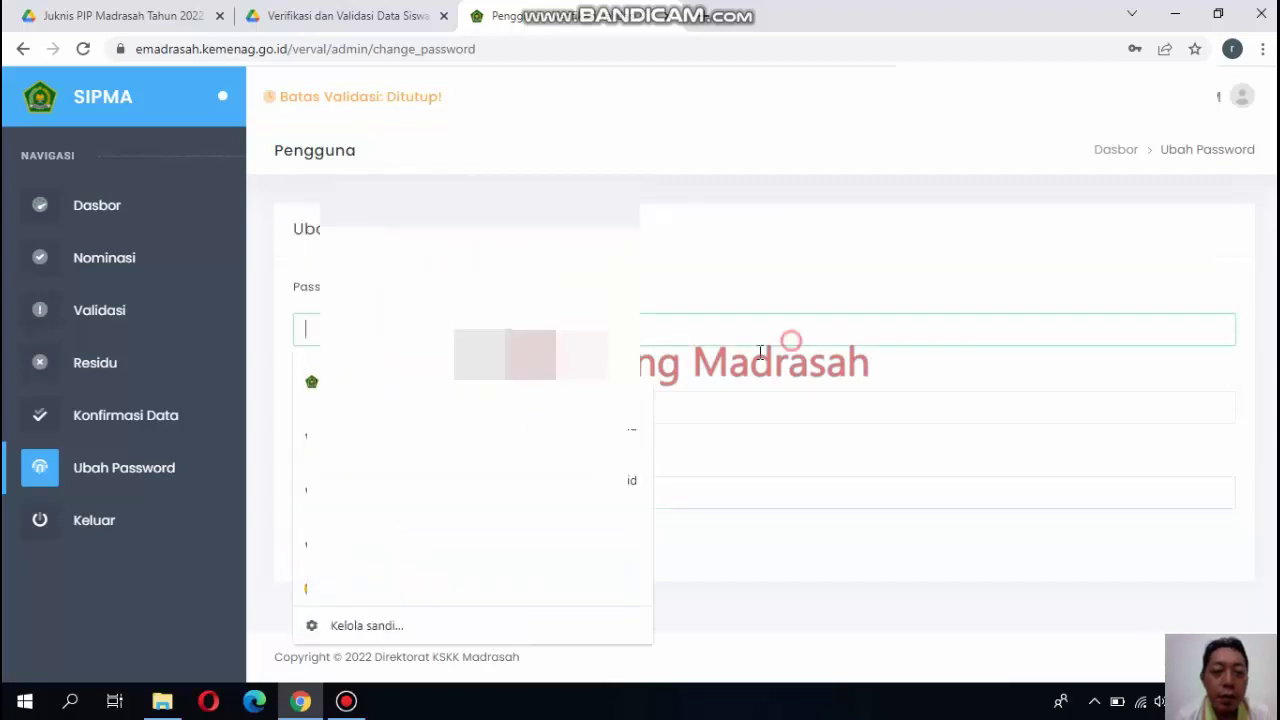
{"action": "left_click", "coordinate": [510, 264]}
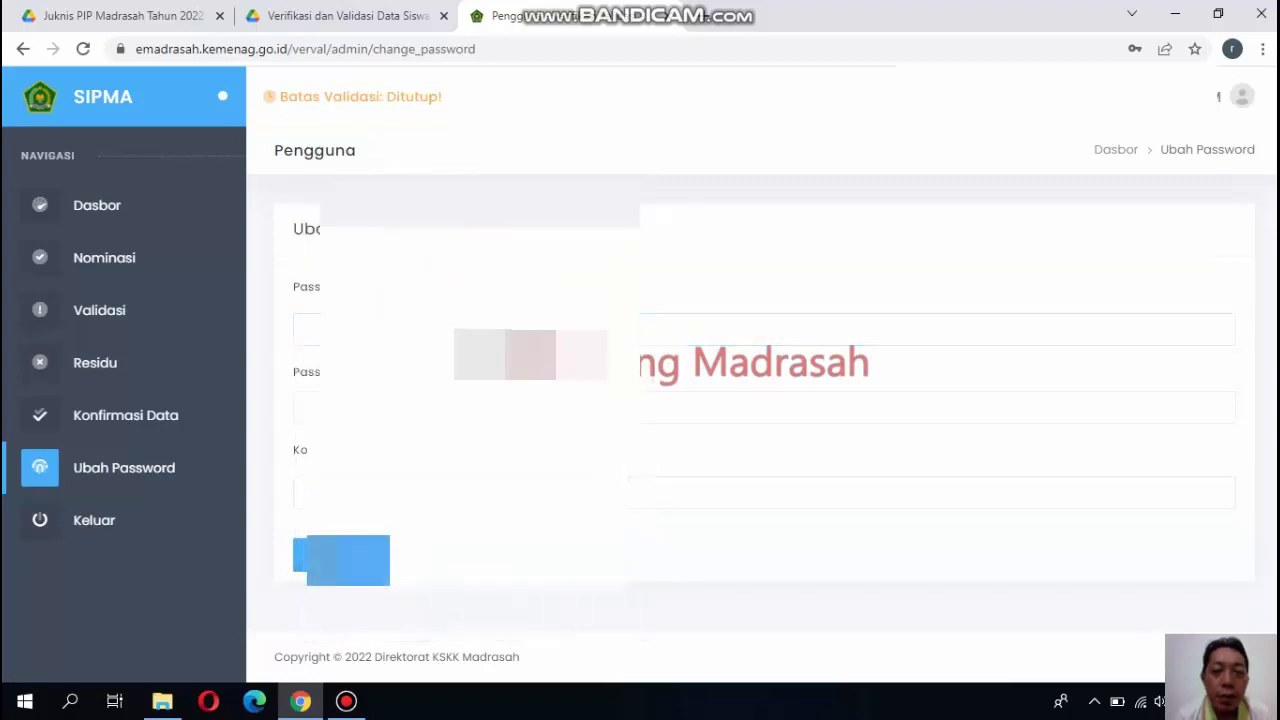
{"action": "left_click", "coordinate": [339, 562]}
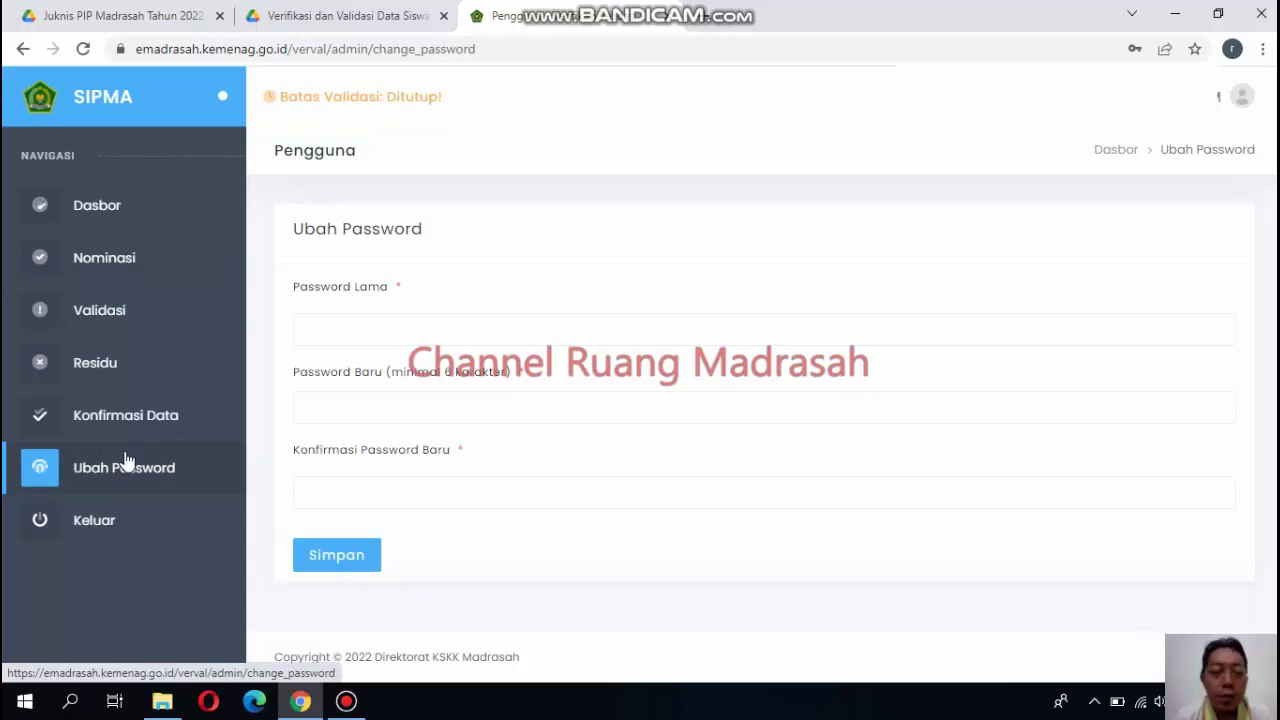
- Return to the Dasbor page and read the menu explanations, including the account activation requirement, and the student summary cards
{"action": "left_click", "coordinate": [180, 229]}
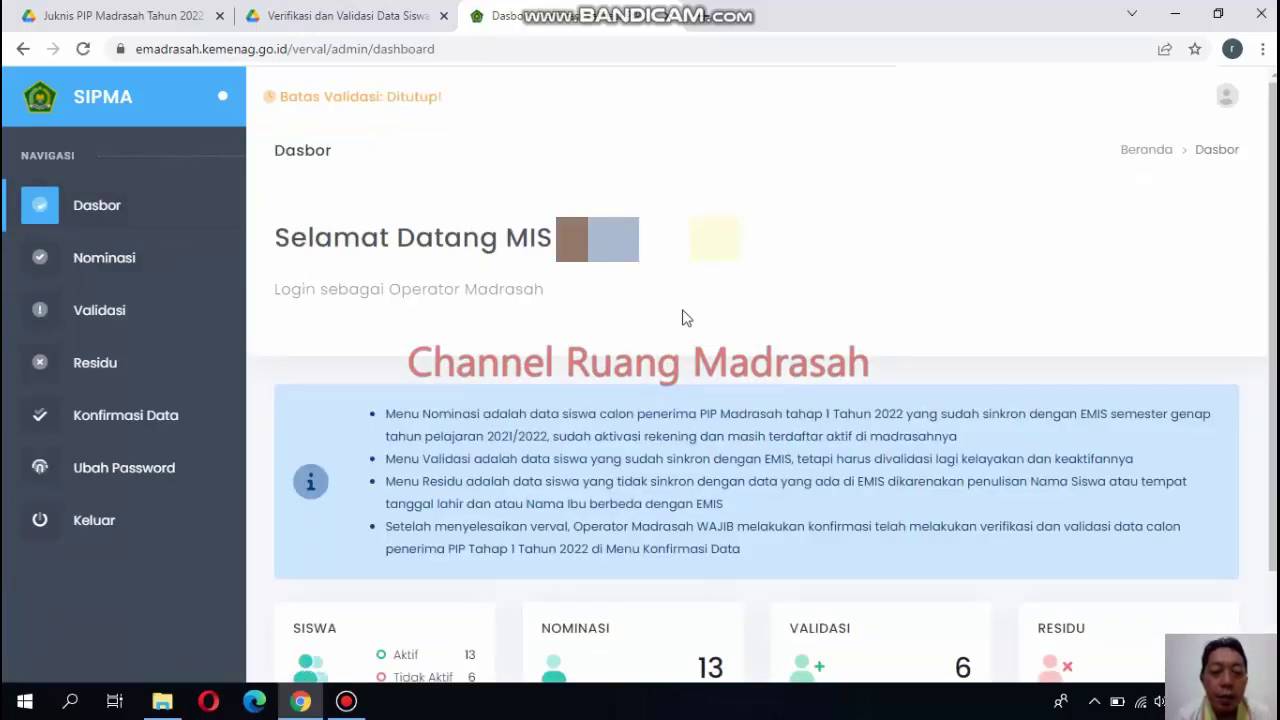
{"action": "scroll", "coordinate": [890, 400], "scroll_direction": "down", "scroll_amount": 2}
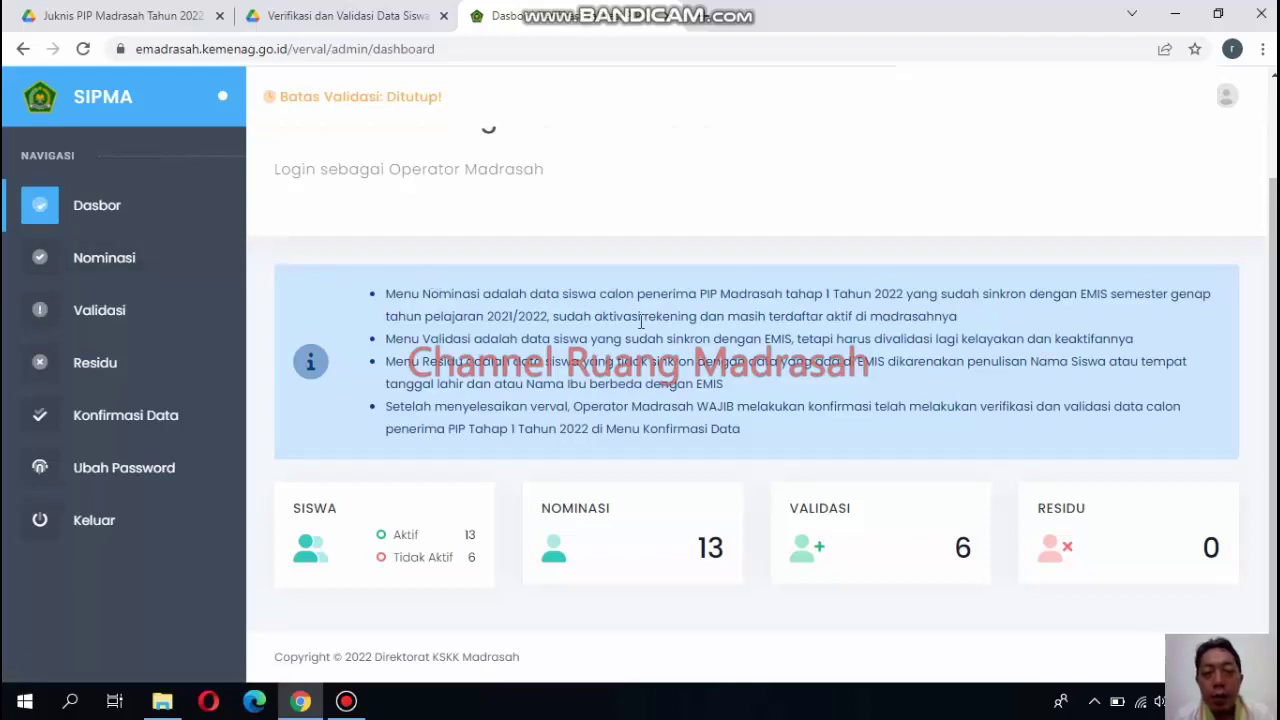
{"action": "left_click_drag", "start_coordinate": [594, 318], "coordinate": [700, 320]}
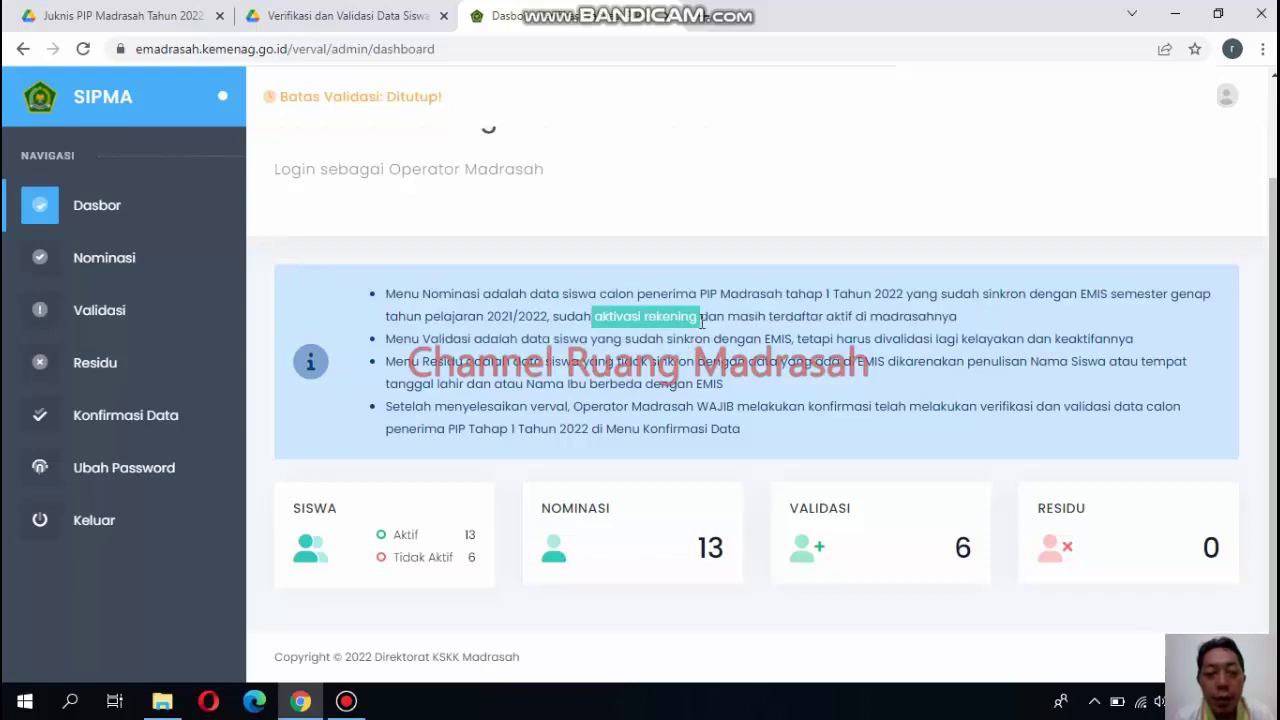
{"action": "left_click", "coordinate": [805, 320]}
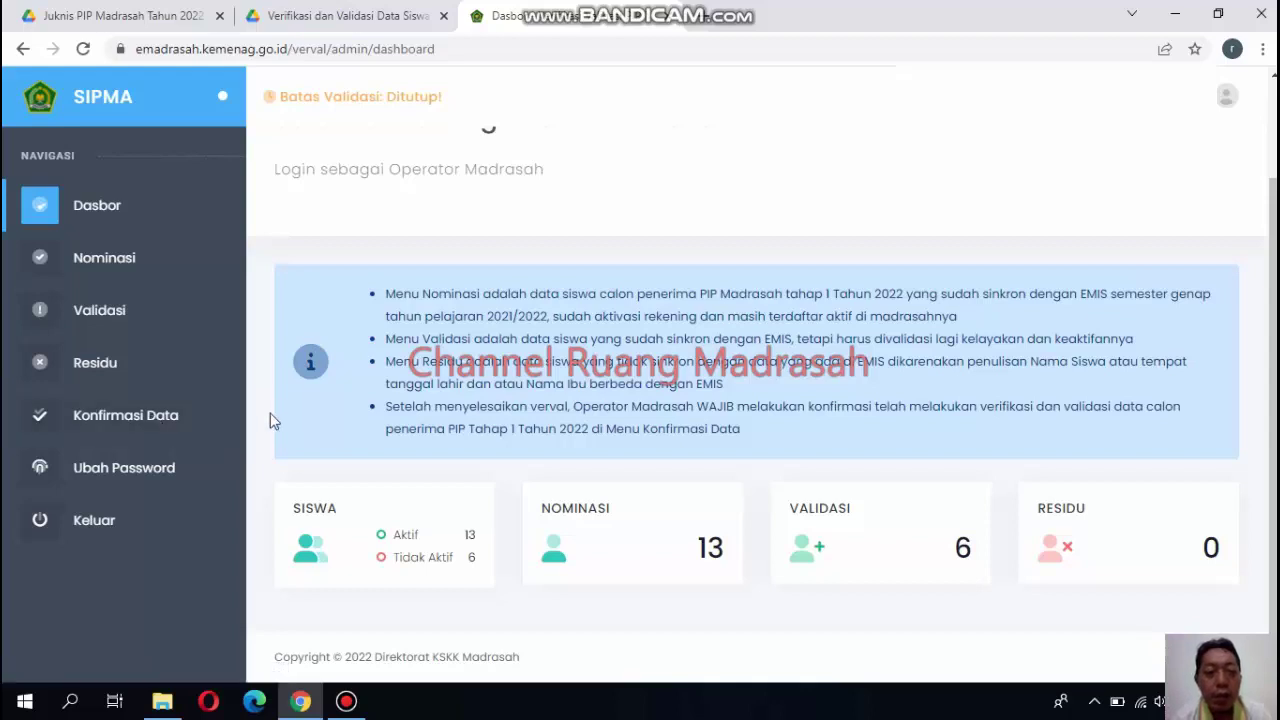
{"action": "left_click", "coordinate": [173, 420]}
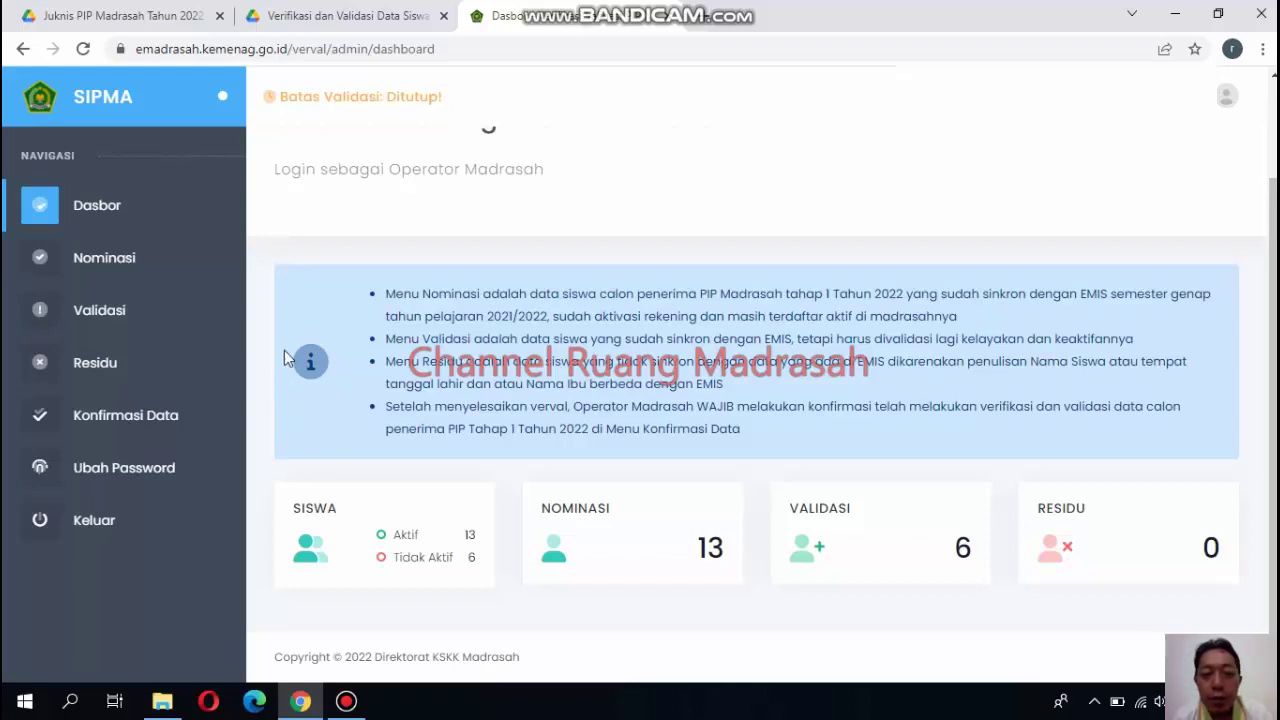
- Open the Nominasi page and examine its explanation and the table of nominated students with their status
{"action": "left_click", "coordinate": [166, 277]}
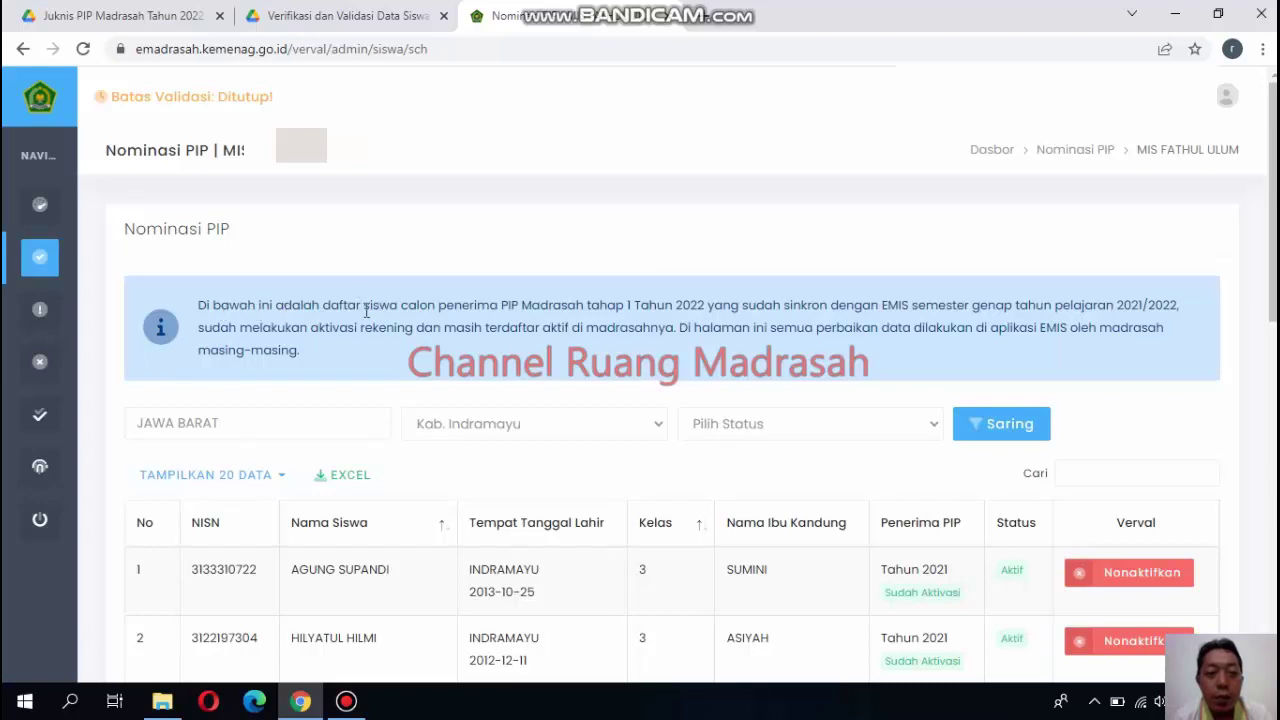
{"action": "left_click_drag", "start_coordinate": [366, 311], "coordinate": [621, 310]}
{"action": "left_click", "coordinate": [622, 310]}
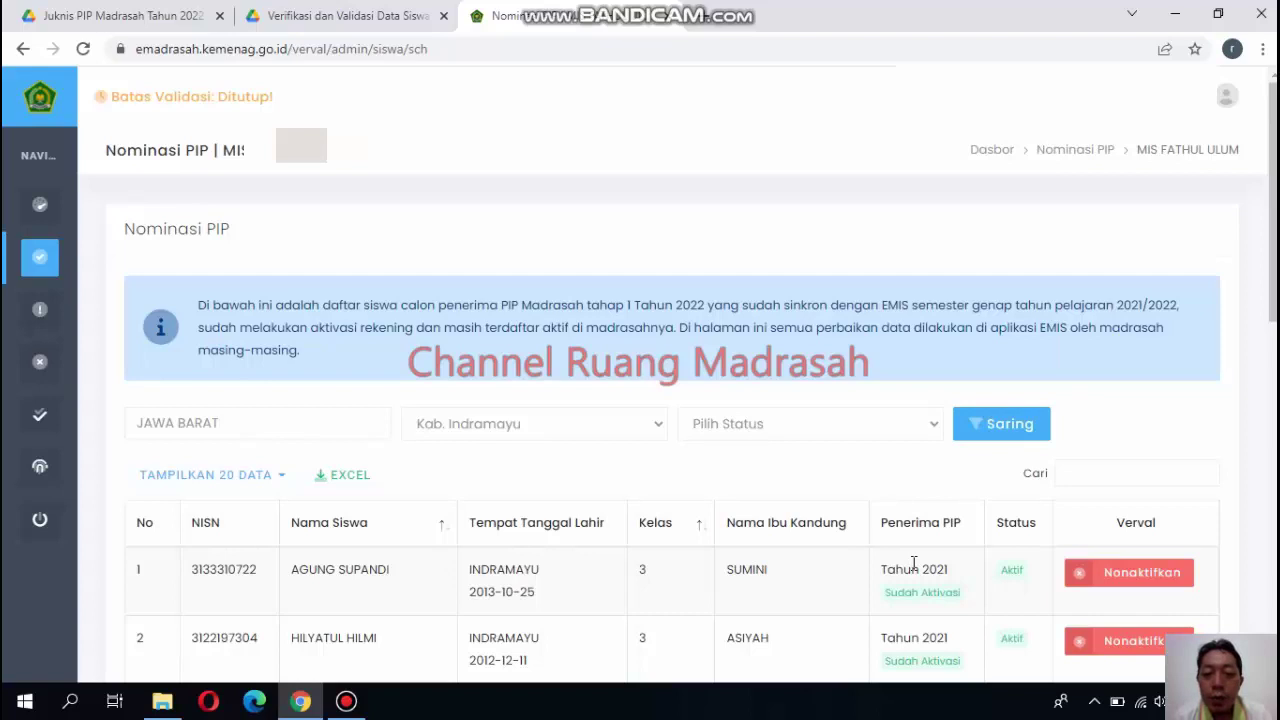
{"action": "scroll", "coordinate": [1275, 418], "scroll_direction": "down", "scroll_amount": 1}
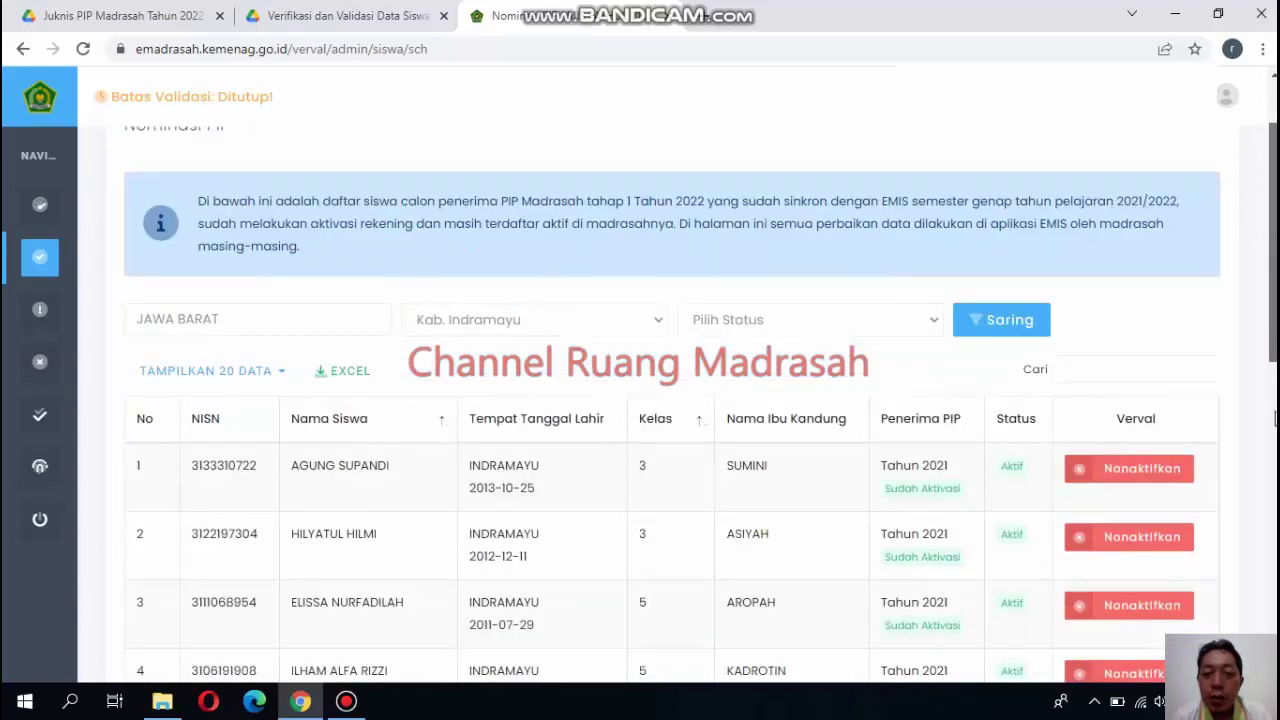
{"action": "scroll", "coordinate": [1275, 418], "scroll_direction": "down", "scroll_amount": 2}
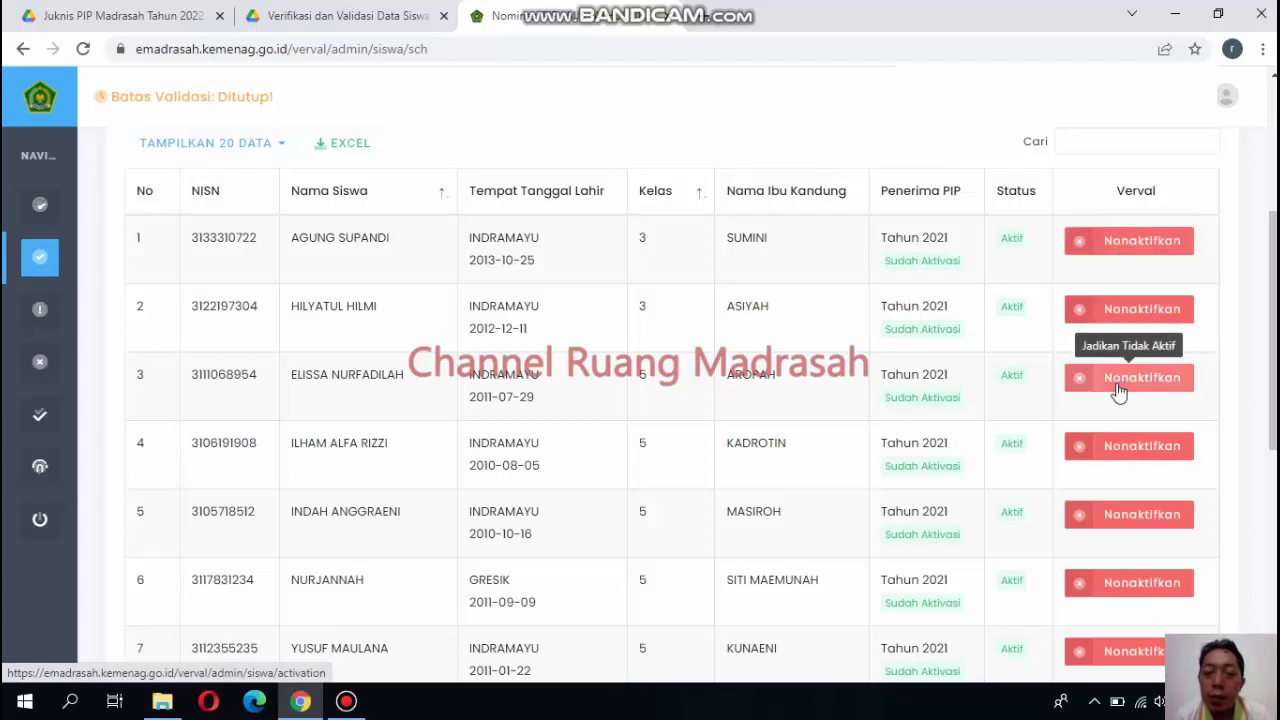
- Check the reasons offered for deactivating the first student in the nomination list and cancel the deactivation
{"action": "left_click", "coordinate": [1129, 250]}
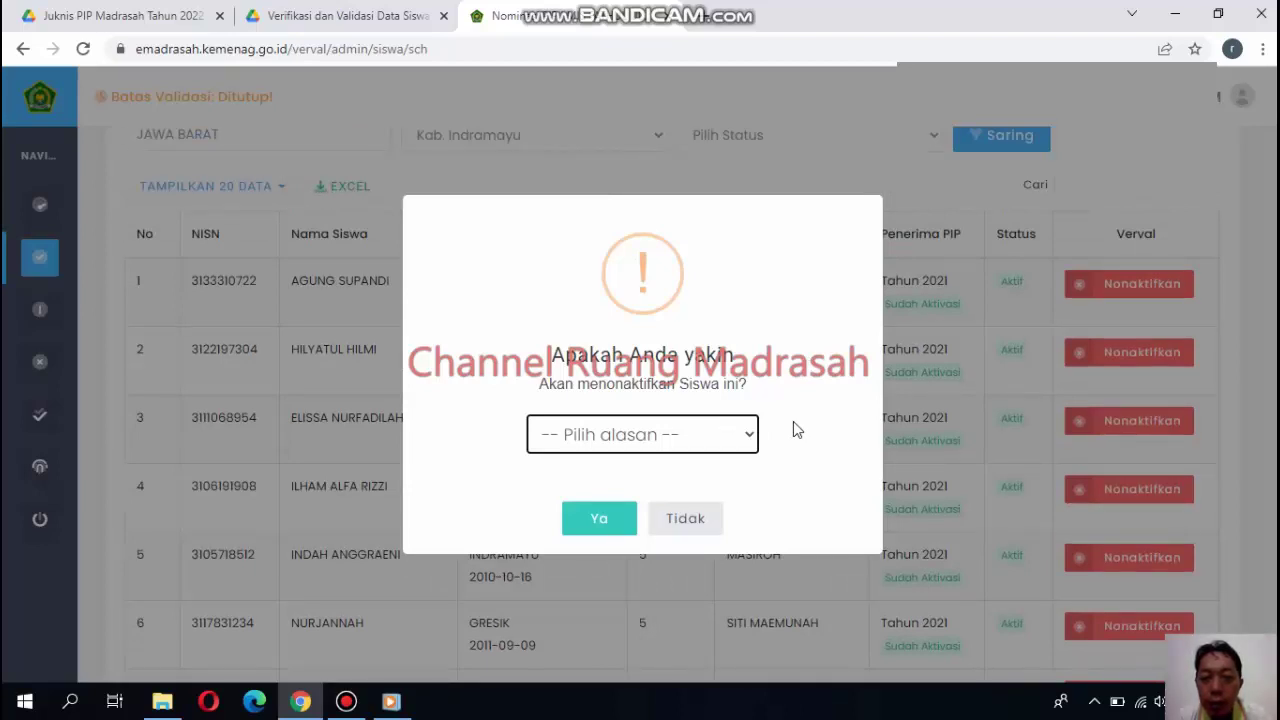
{"action": "left_click", "coordinate": [743, 441]}
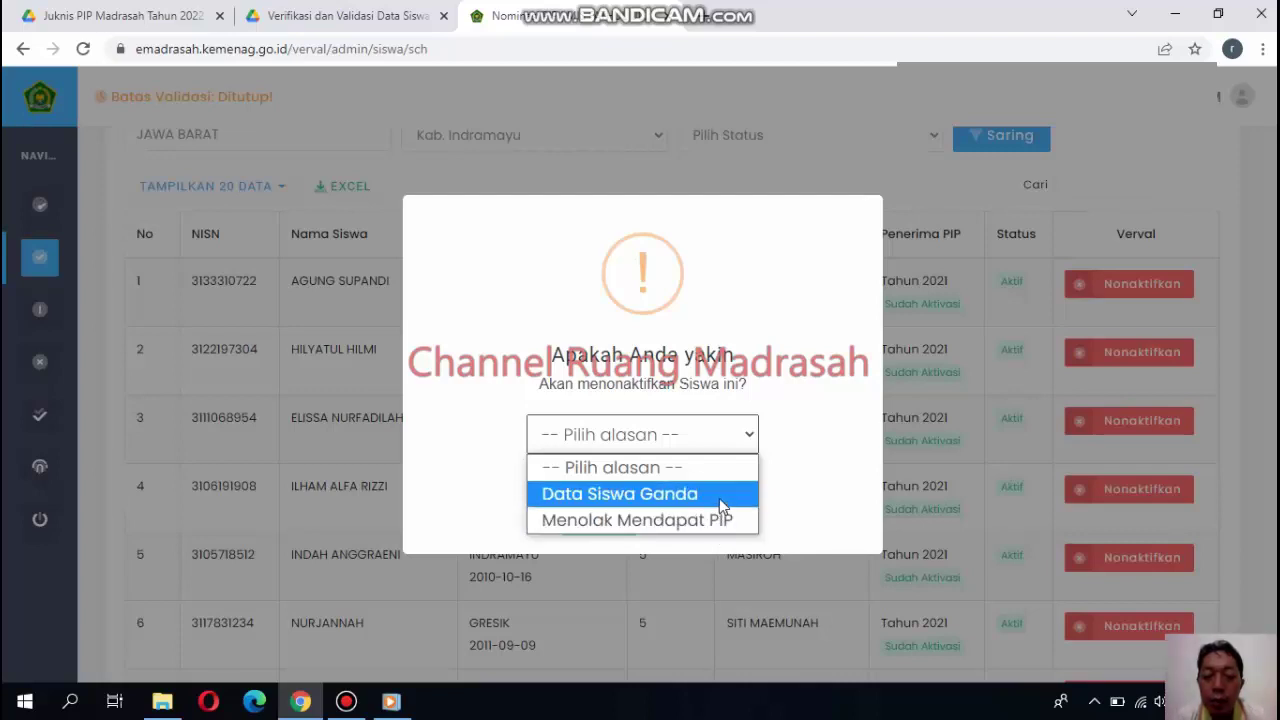
{"action": "left_click", "coordinate": [806, 466]}
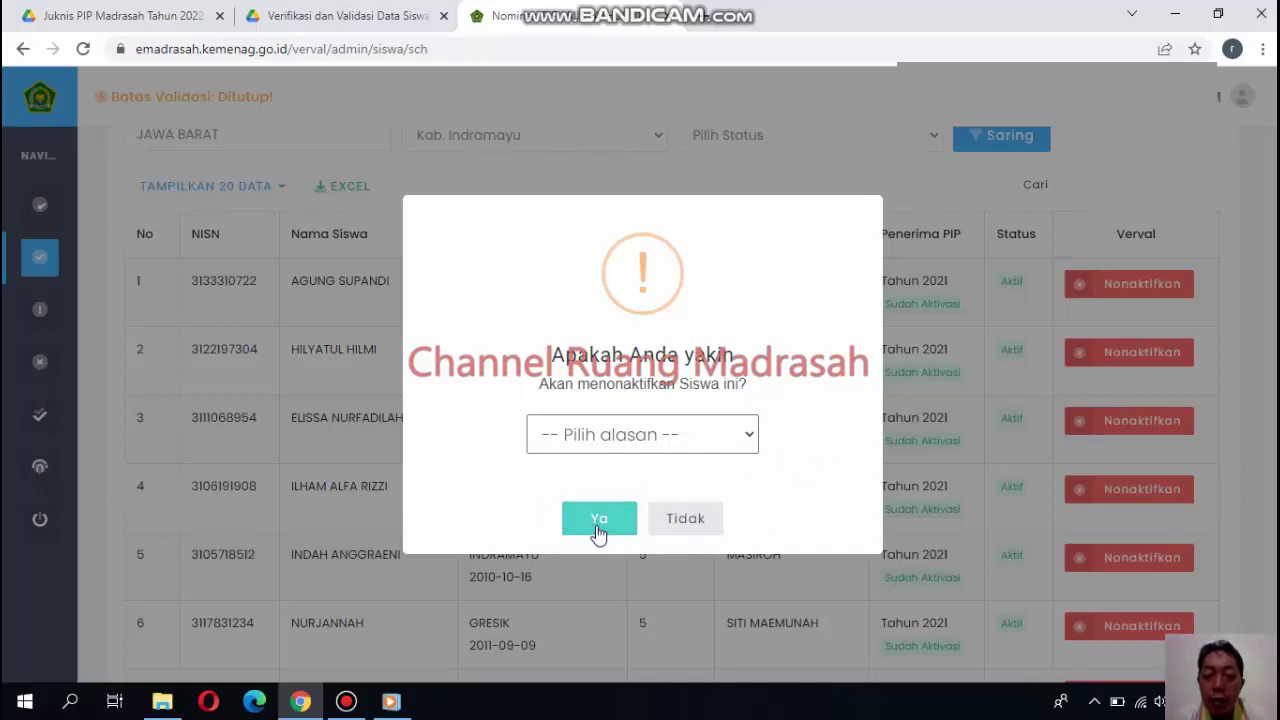
{"action": "left_click", "coordinate": [686, 522]}
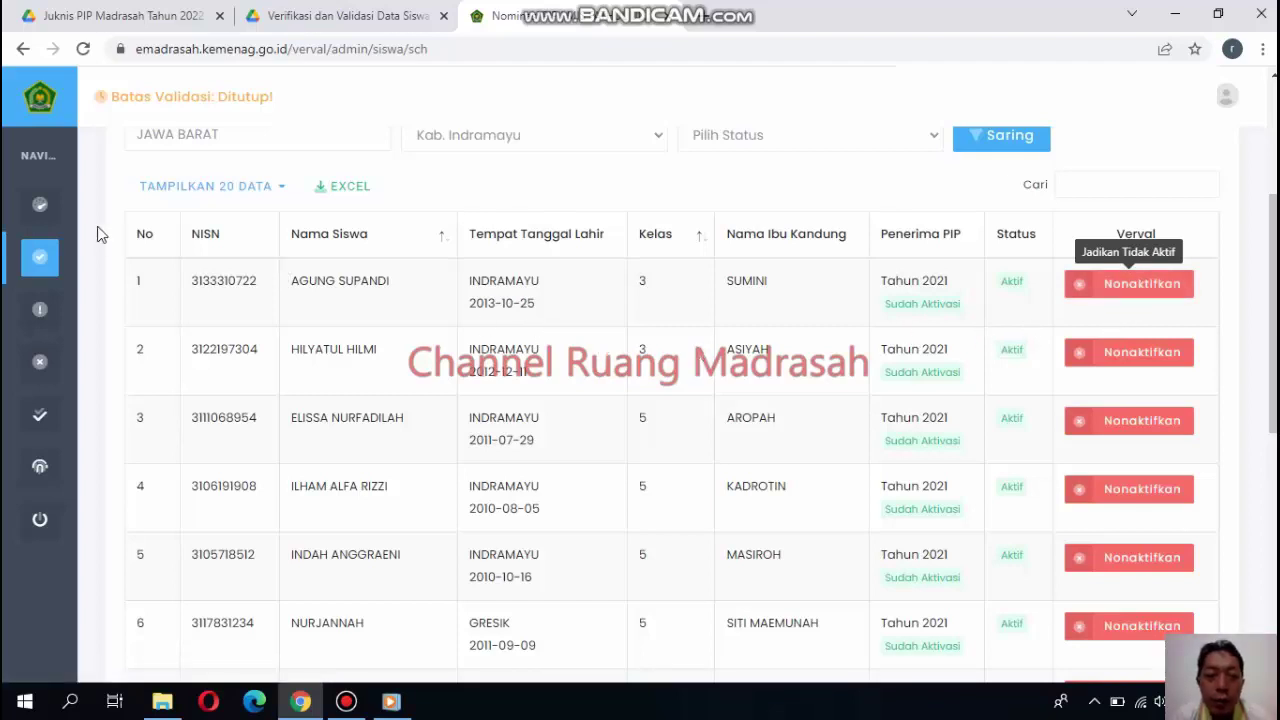
- Open the Validasi page and examine the Status column of the student table
{"action": "mouse_move", "coordinate": [95, 310]}
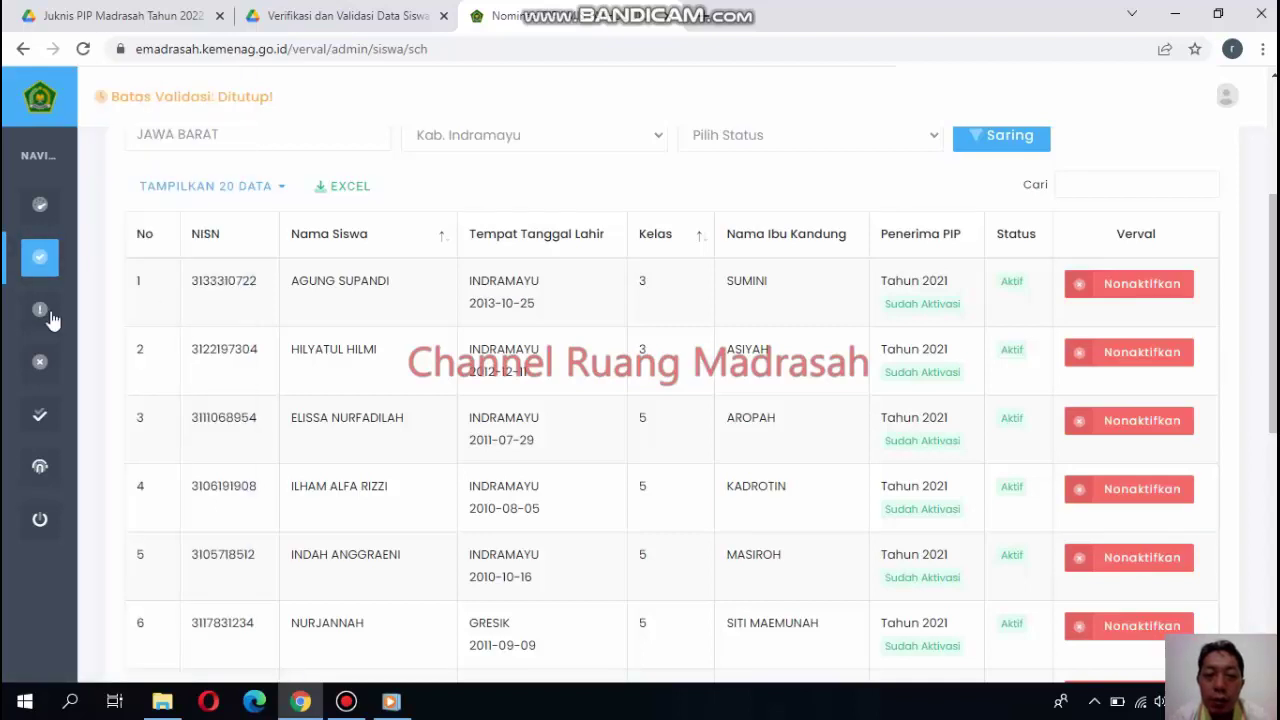
{"action": "mouse_move", "coordinate": [51, 318]}
{"action": "left_click", "coordinate": [116, 315]}
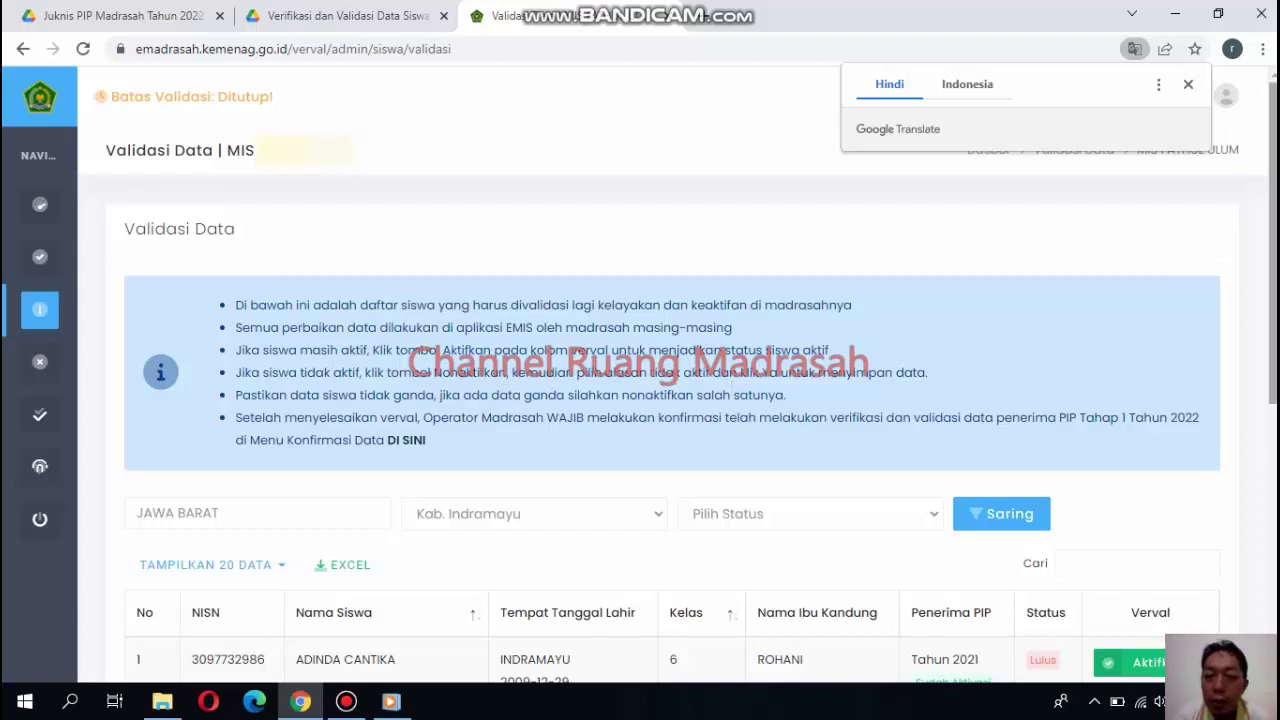
{"action": "scroll", "coordinate": [1272, 400], "scroll_direction": "down", "scroll_amount": 3}
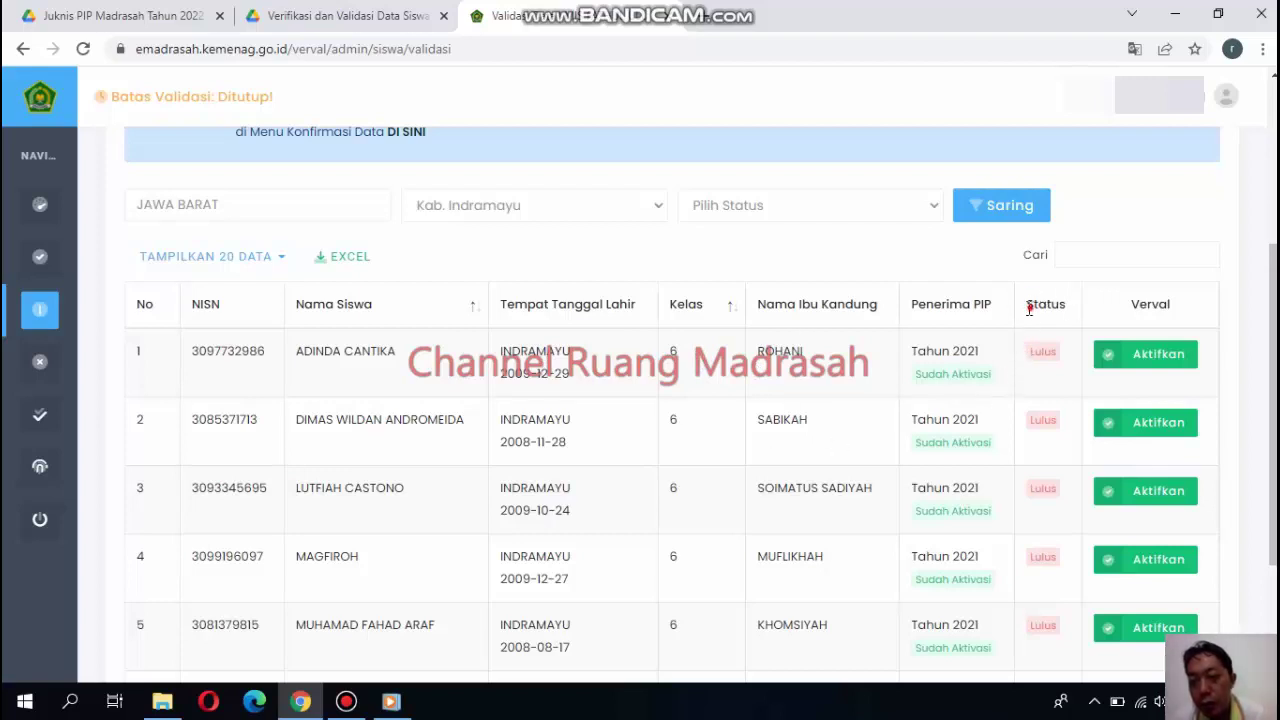
{"action": "left_click_drag", "start_coordinate": [1030, 310], "coordinate": [1077, 312]}
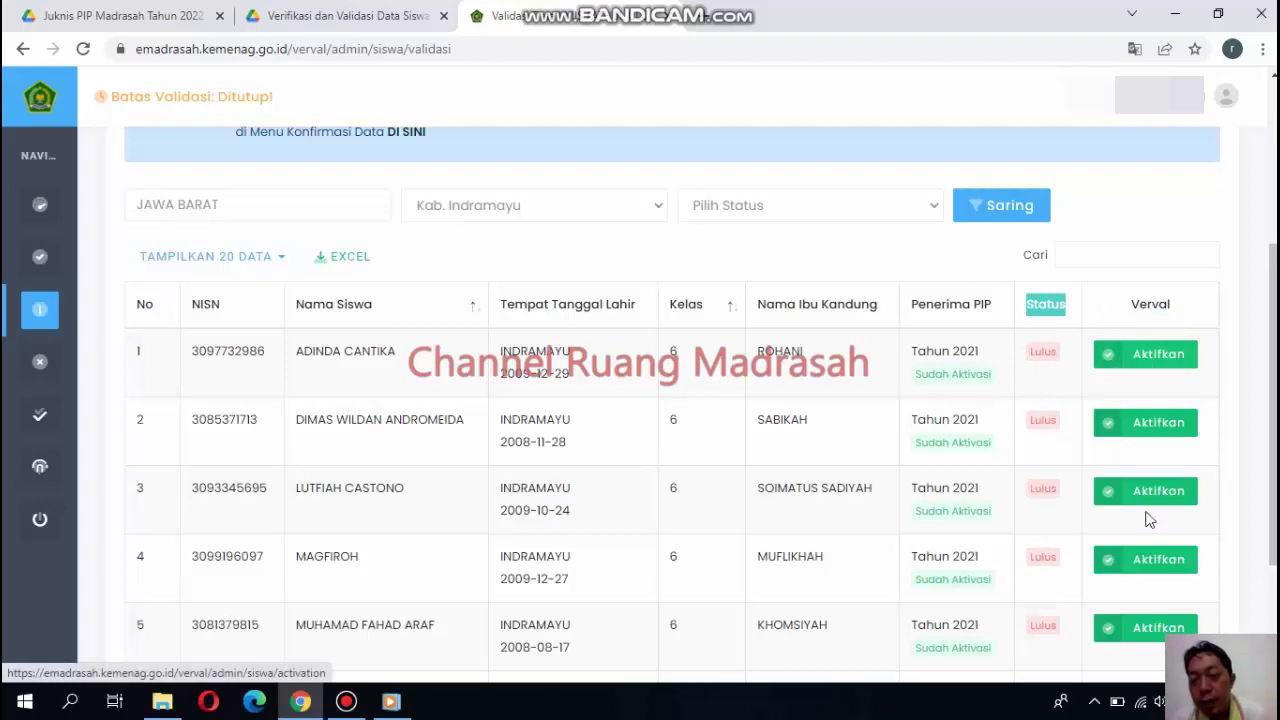
{"action": "left_click", "coordinate": [1055, 306]}
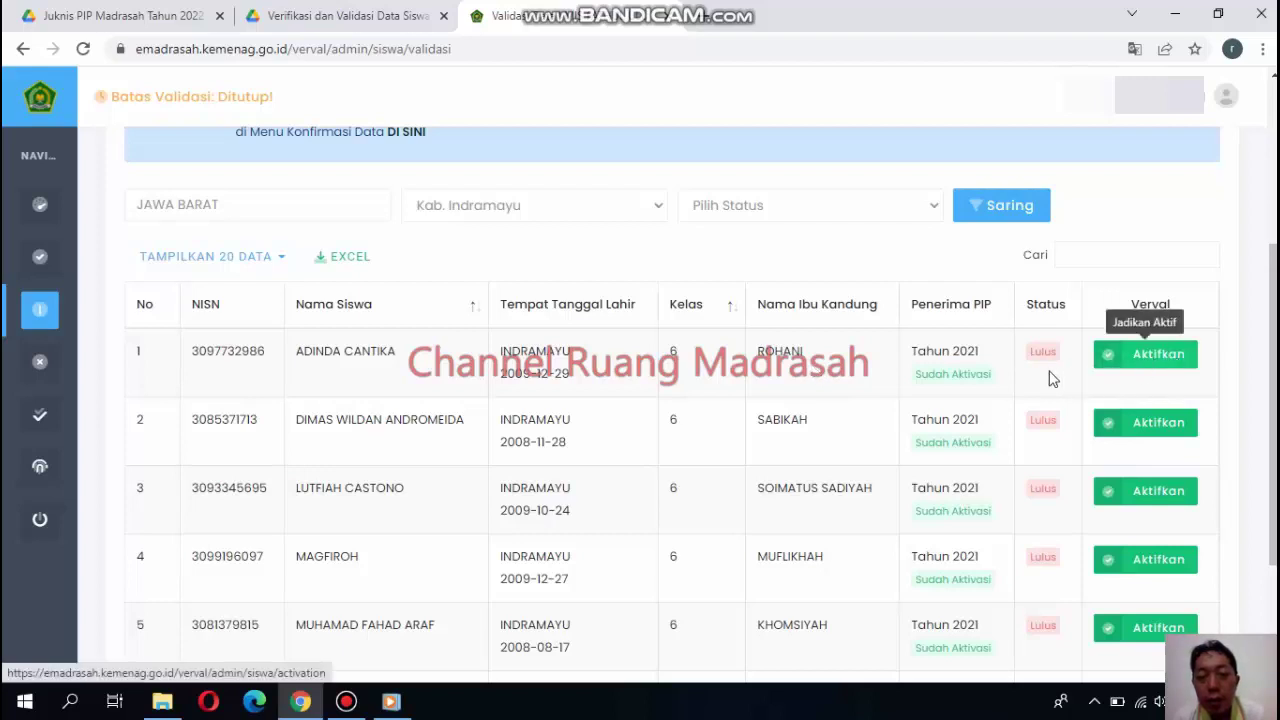
- Bring up the activation confirmation for the first student in the validation table and dismiss it without activating
{"action": "left_click", "coordinate": [1157, 368]}
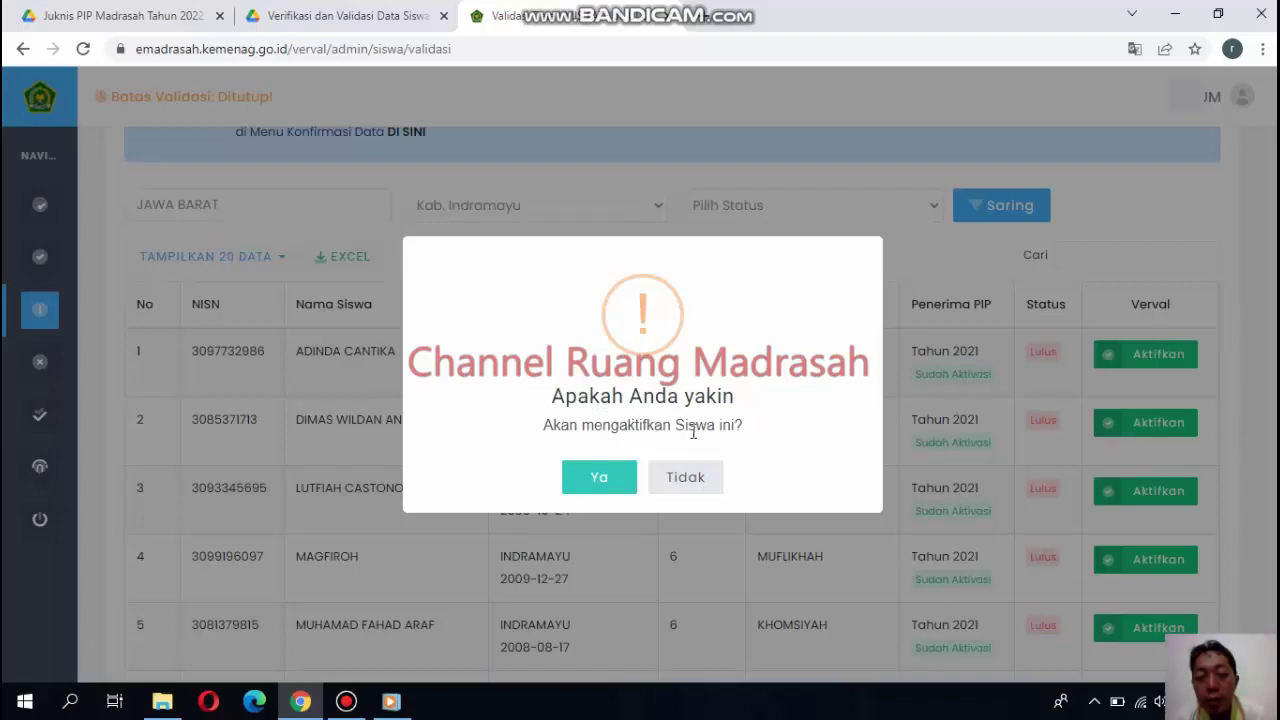
{"action": "left_click", "coordinate": [620, 480]}
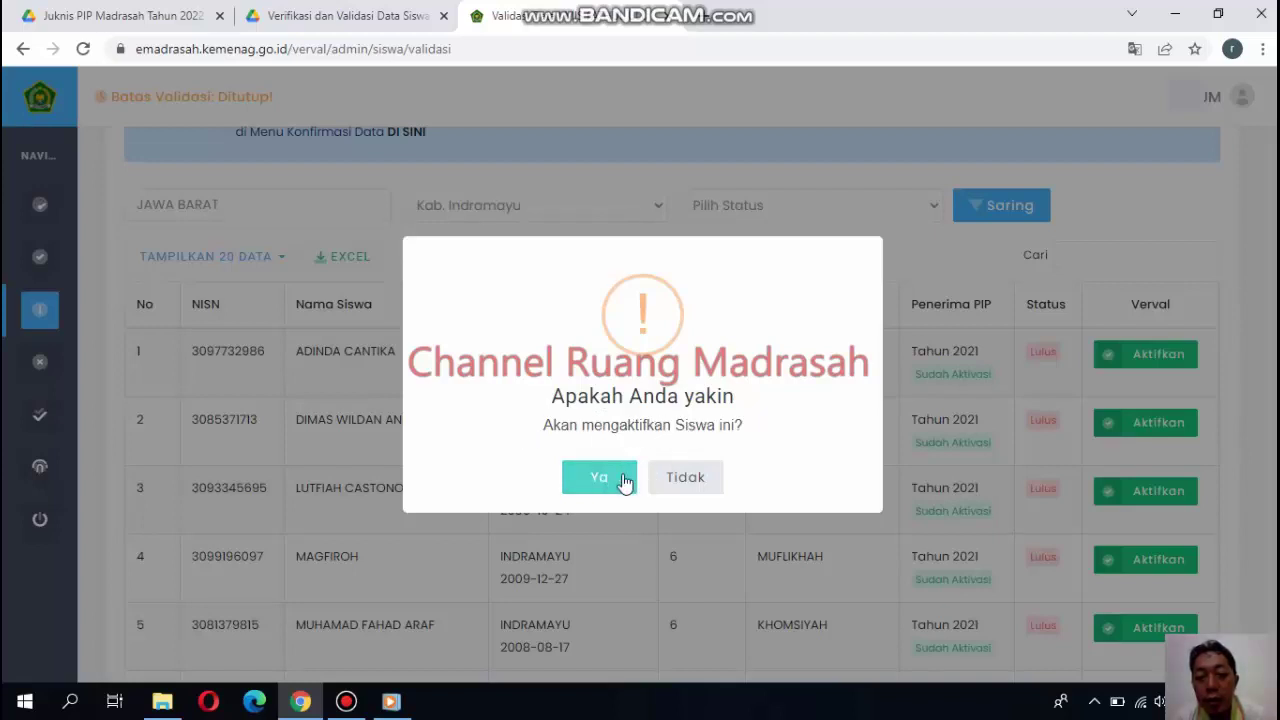
{"action": "left_click", "coordinate": [686, 480]}
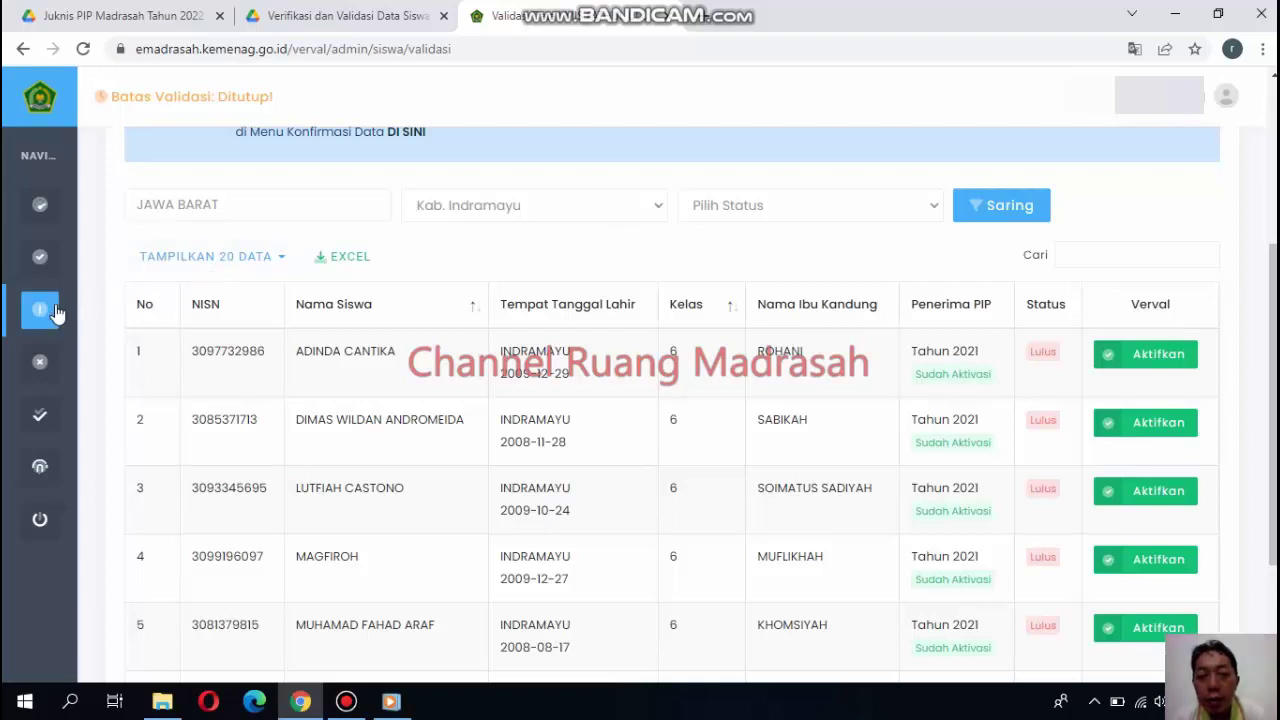
- Highlight the Status heading in the validation table to point out the students' status, and clear the highlight
{"action": "mouse_move", "coordinate": [63, 308]}
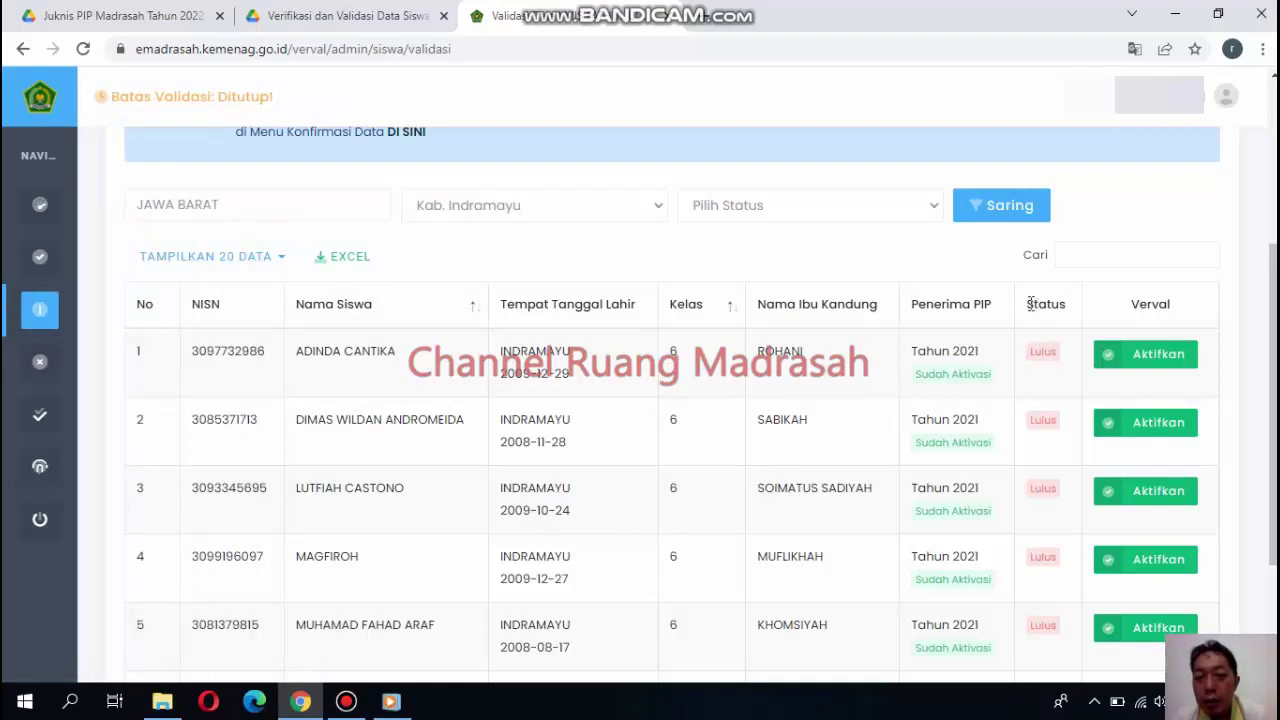
{"action": "left_click_drag", "start_coordinate": [1029, 304], "coordinate": [1062, 306]}
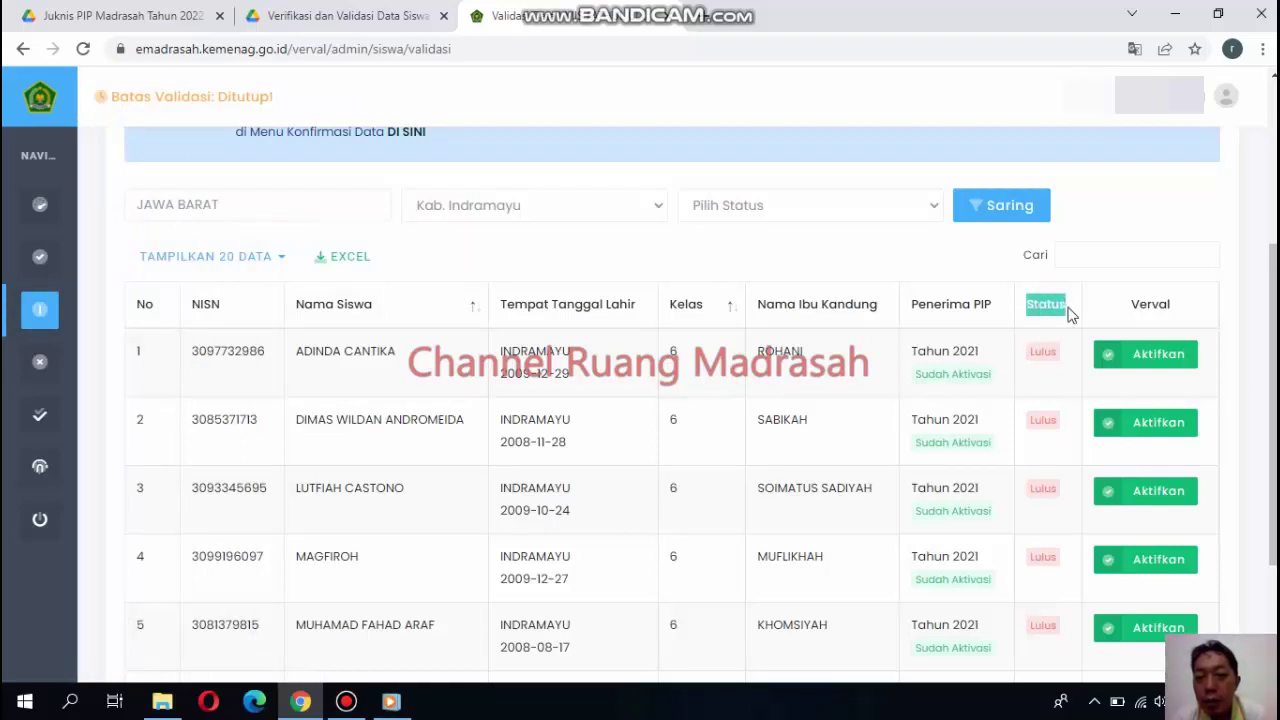
{"action": "left_click", "coordinate": [1062, 308]}
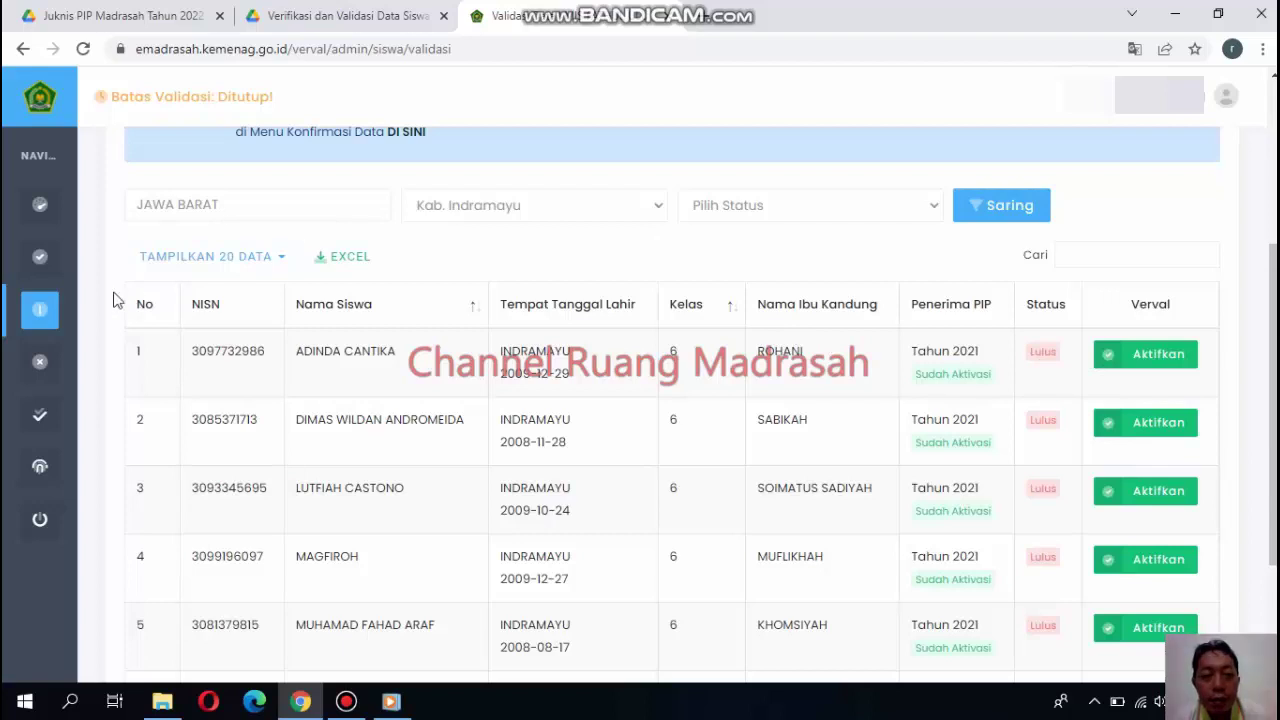
- Open the Residu page to view the students whose data is not synchronised with EMIS
{"action": "mouse_move", "coordinate": [183, 330]}
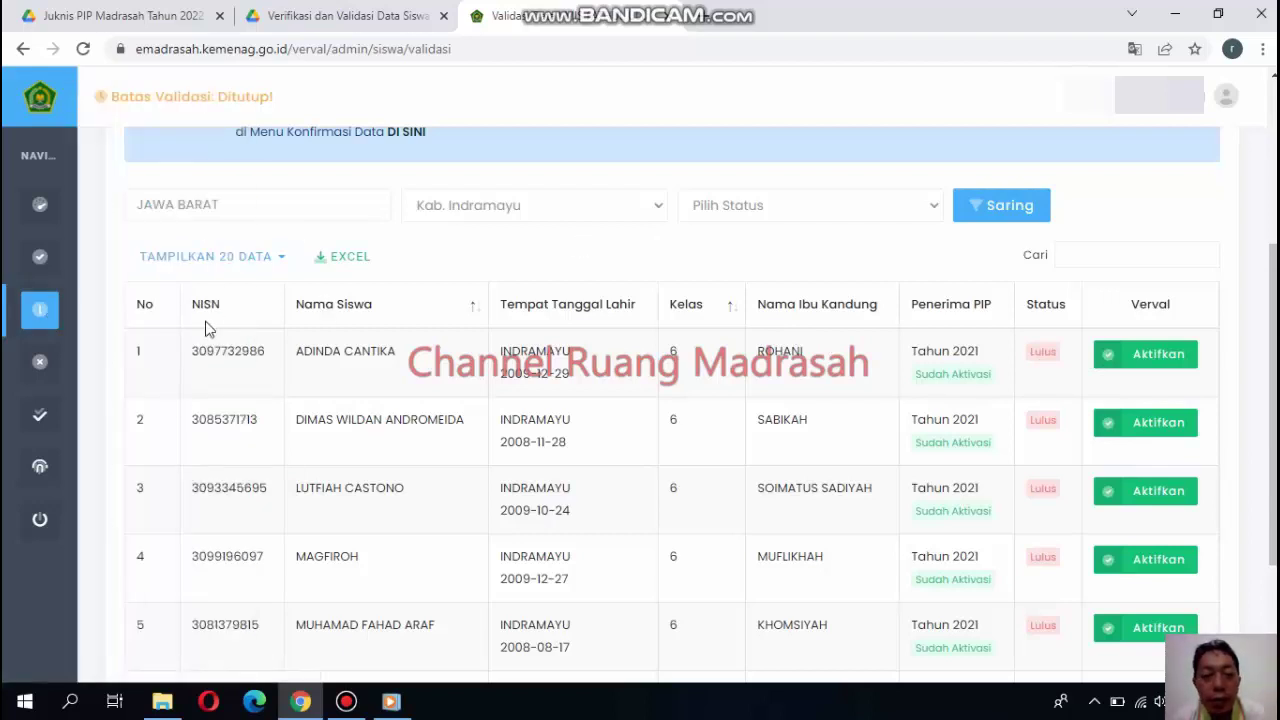
{"action": "mouse_move", "coordinate": [116, 372]}
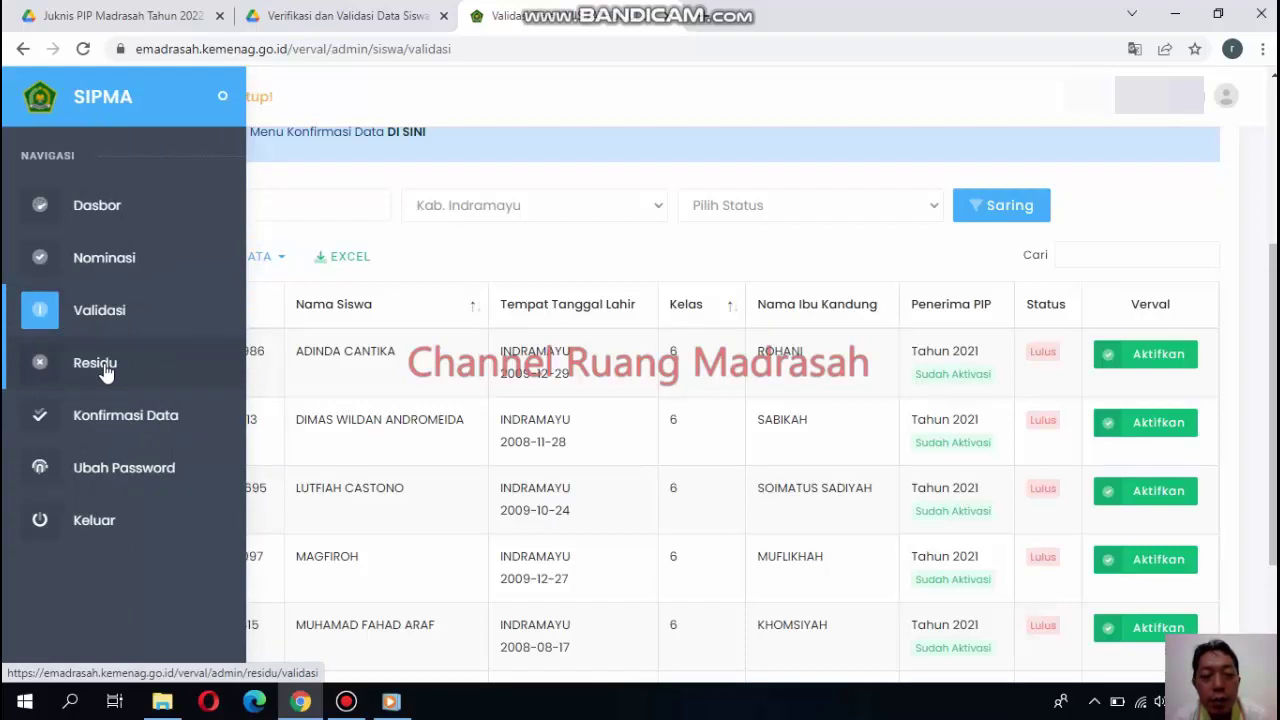
{"action": "left_click", "coordinate": [107, 372]}
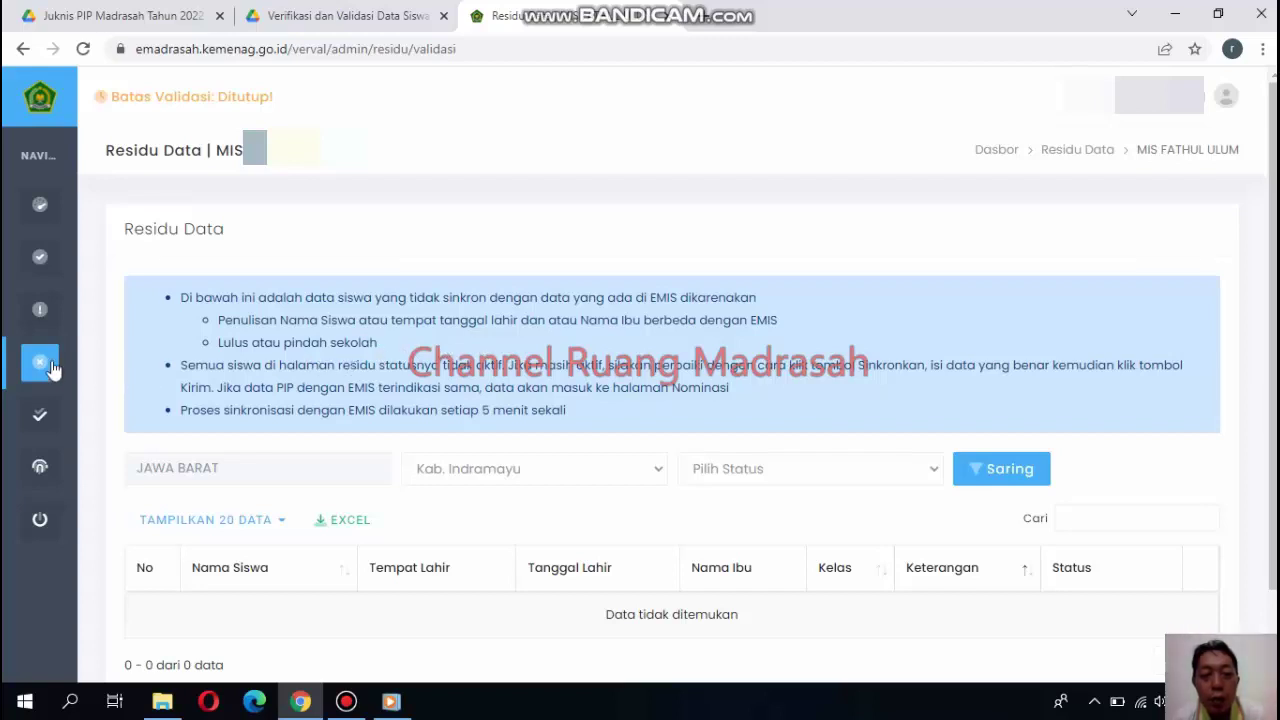
- Examine the unsynchronised students in the Residu Data table, pointing out the first student's name and place of birth
{"action": "mouse_move", "coordinate": [115, 369]}
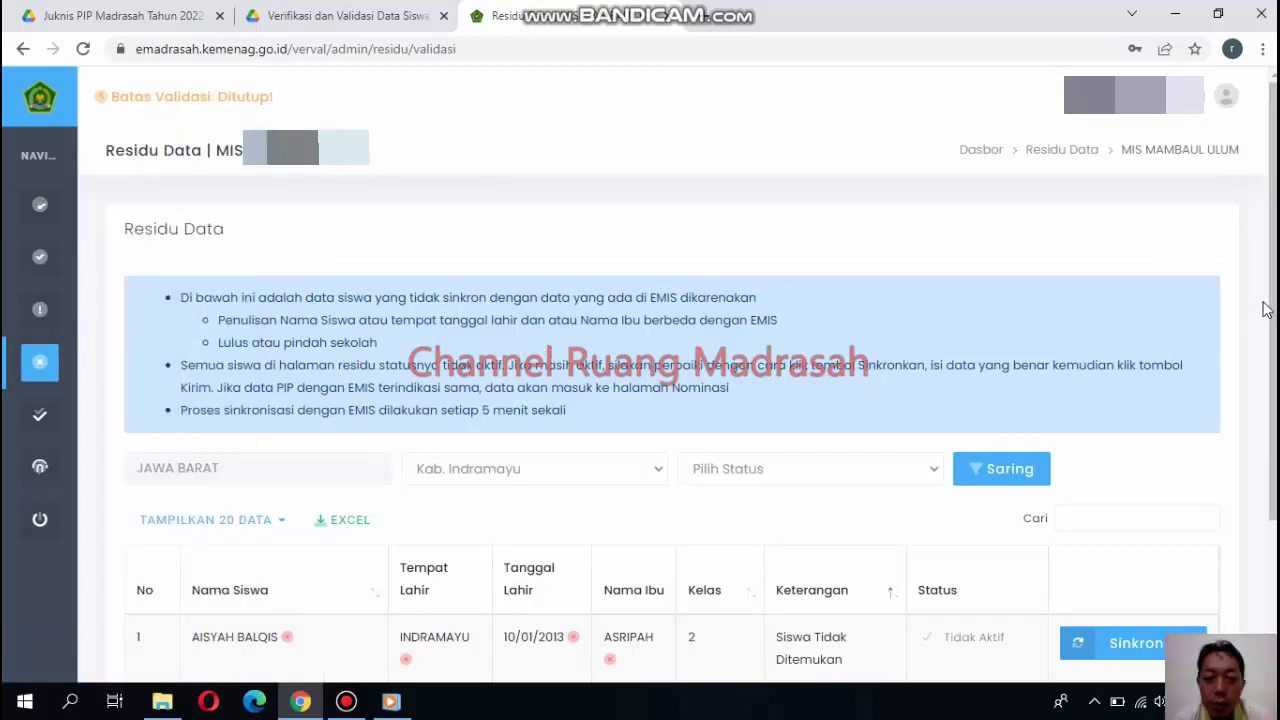
{"action": "scroll", "coordinate": [1274, 370], "scroll_direction": "down", "scroll_amount": 2}
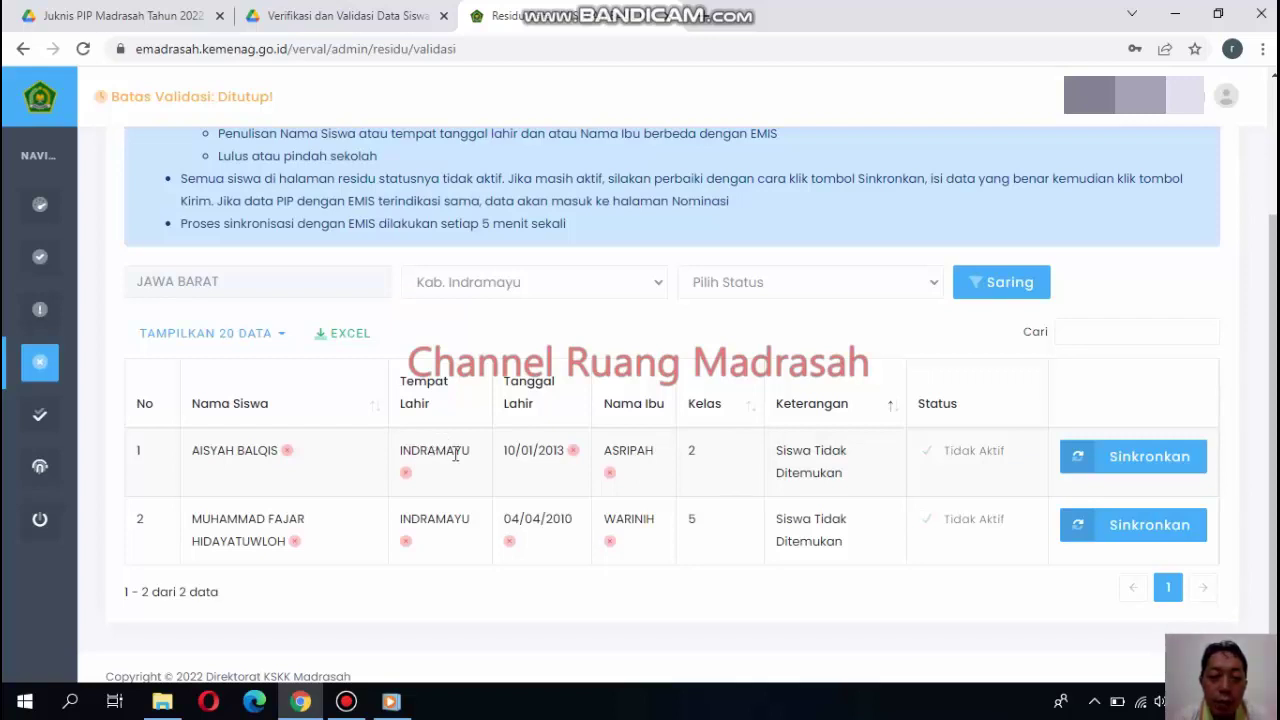
{"action": "mouse_move", "coordinate": [90, 372]}
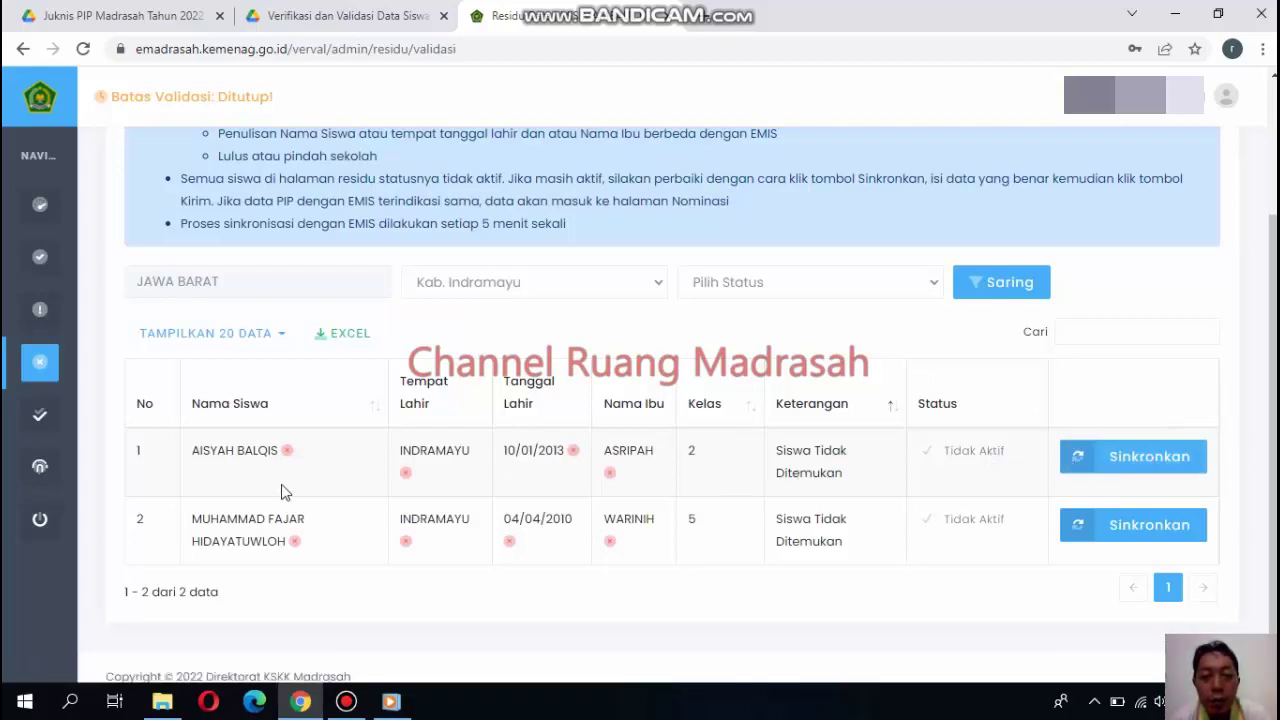
{"action": "left_click_drag", "start_coordinate": [211, 455], "coordinate": [253, 456]}
{"action": "left_click", "coordinate": [437, 466]}
- Review the original and correction fields in the first student's Sinkronkan Data form, and close it without sending anything
{"action": "left_click", "coordinate": [1147, 470]}
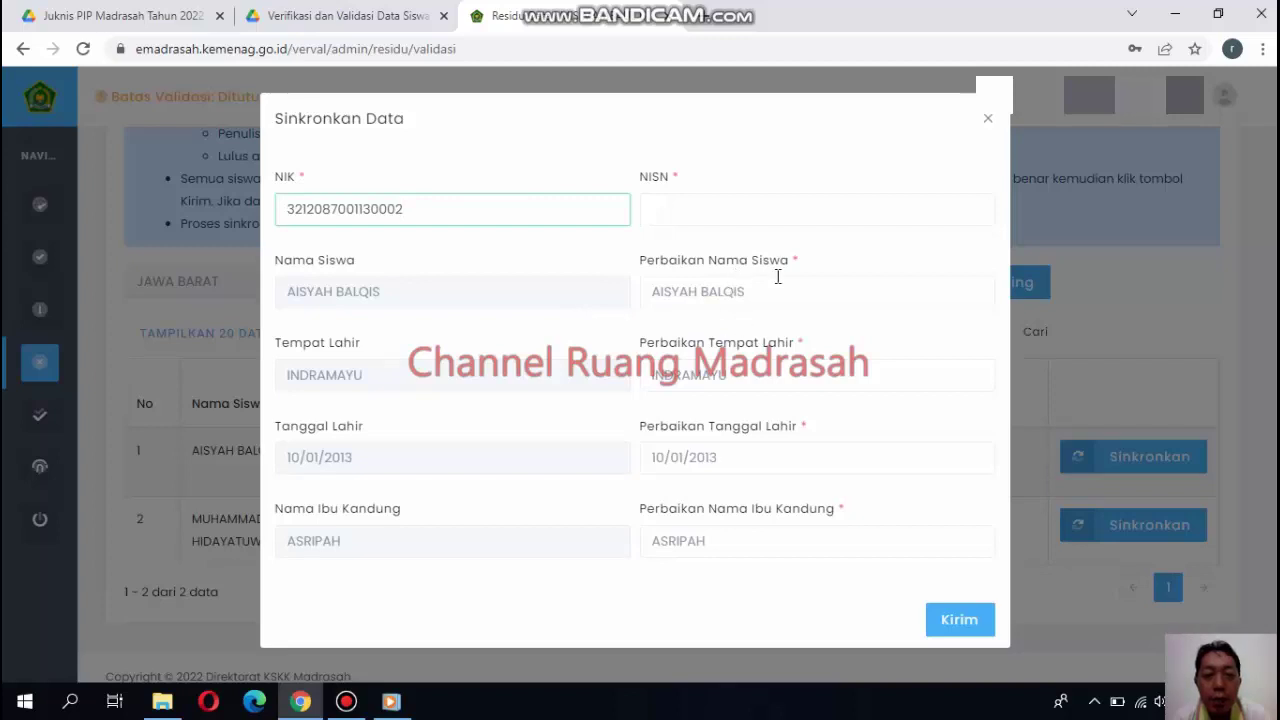
{"action": "left_click", "coordinate": [379, 292]}
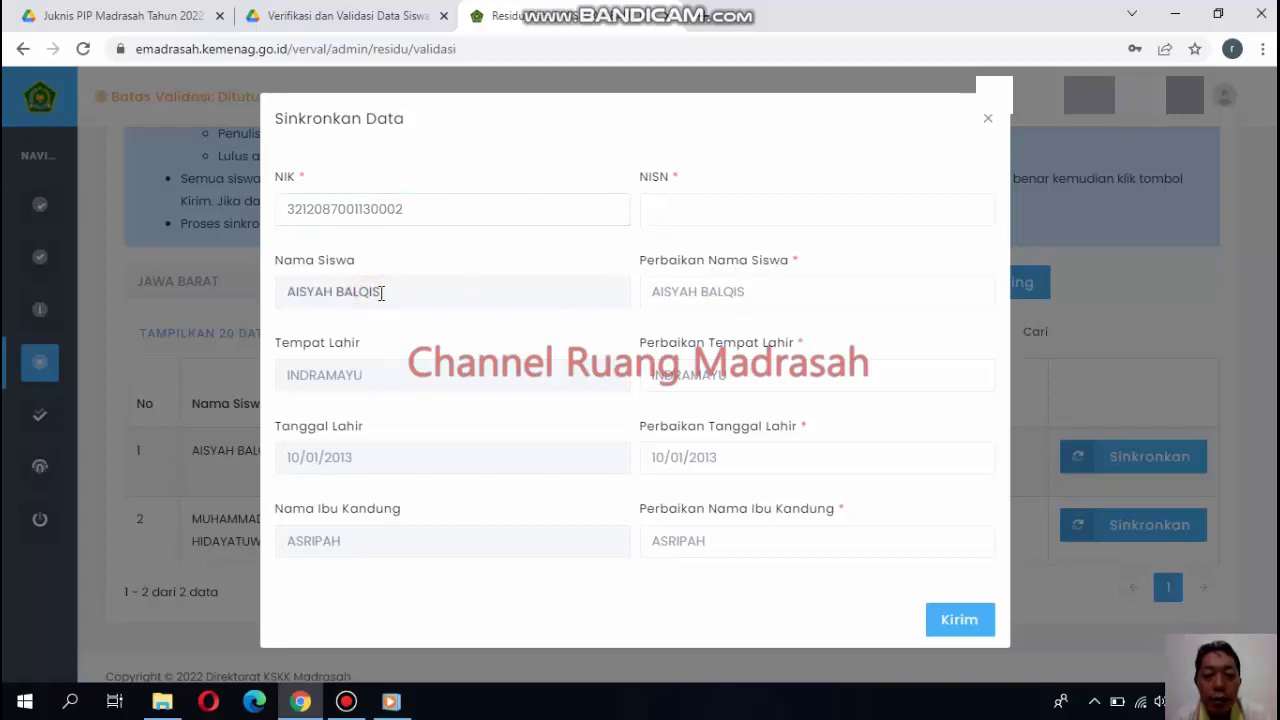
{"action": "left_click", "coordinate": [764, 297]}
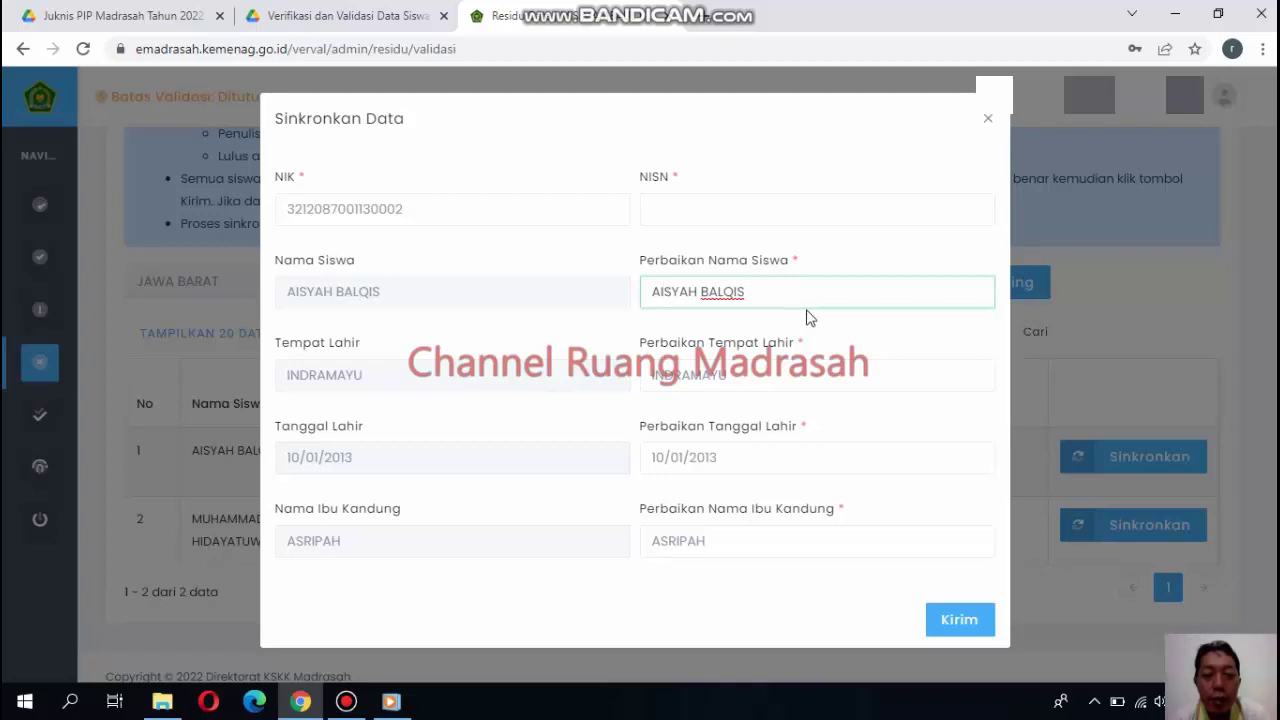
{"action": "left_click", "coordinate": [345, 374]}
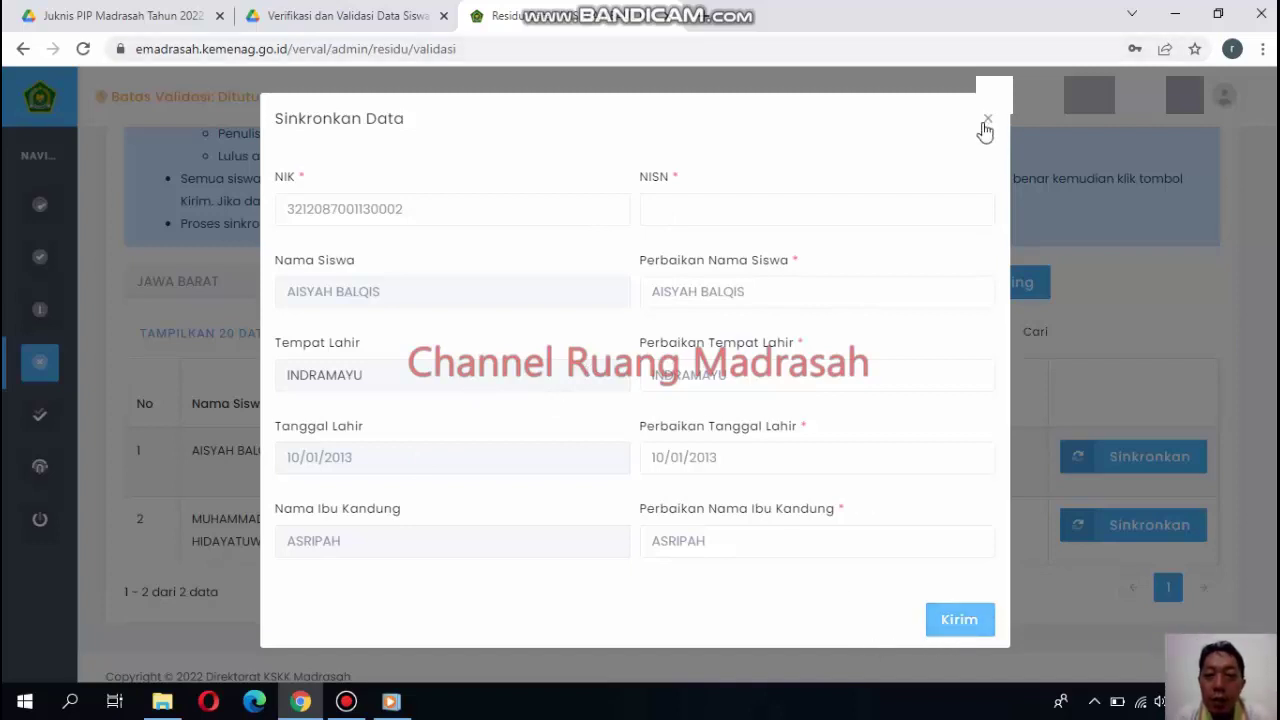
{"action": "key", "text": "Escape"}
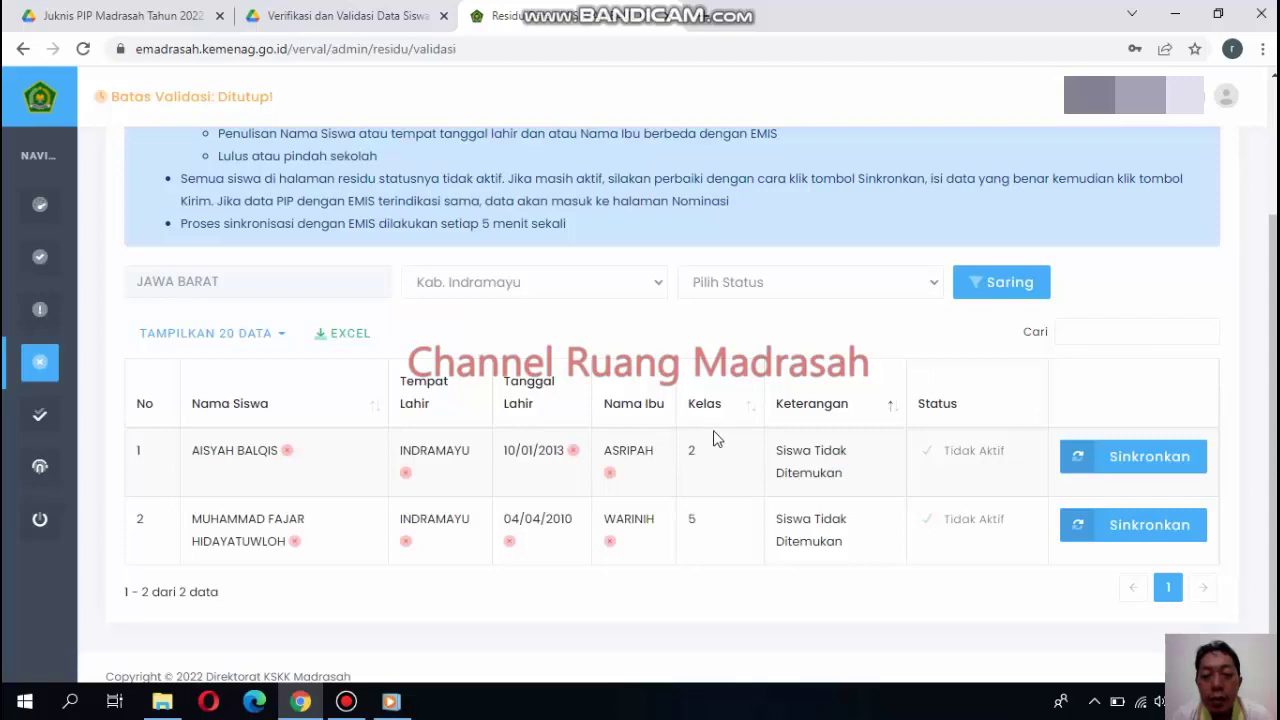
{"action": "left_click", "coordinate": [1165, 456]}
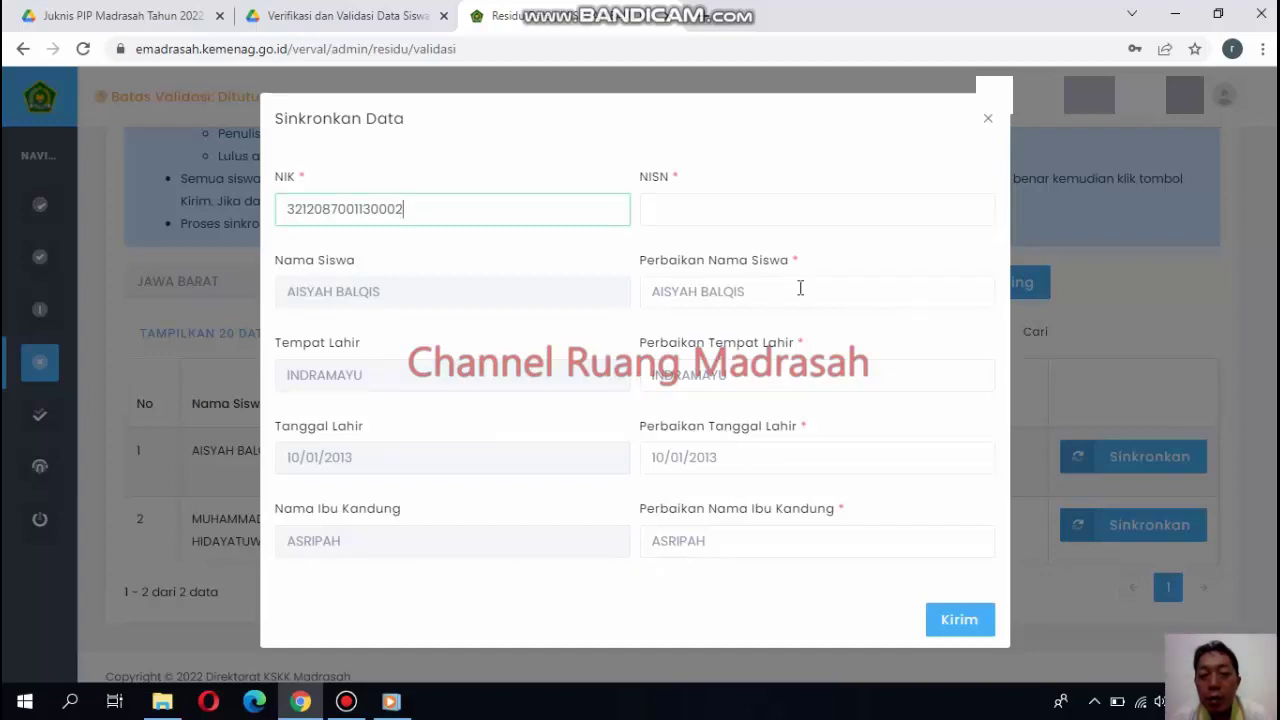
{"action": "left_click", "coordinate": [988, 122]}
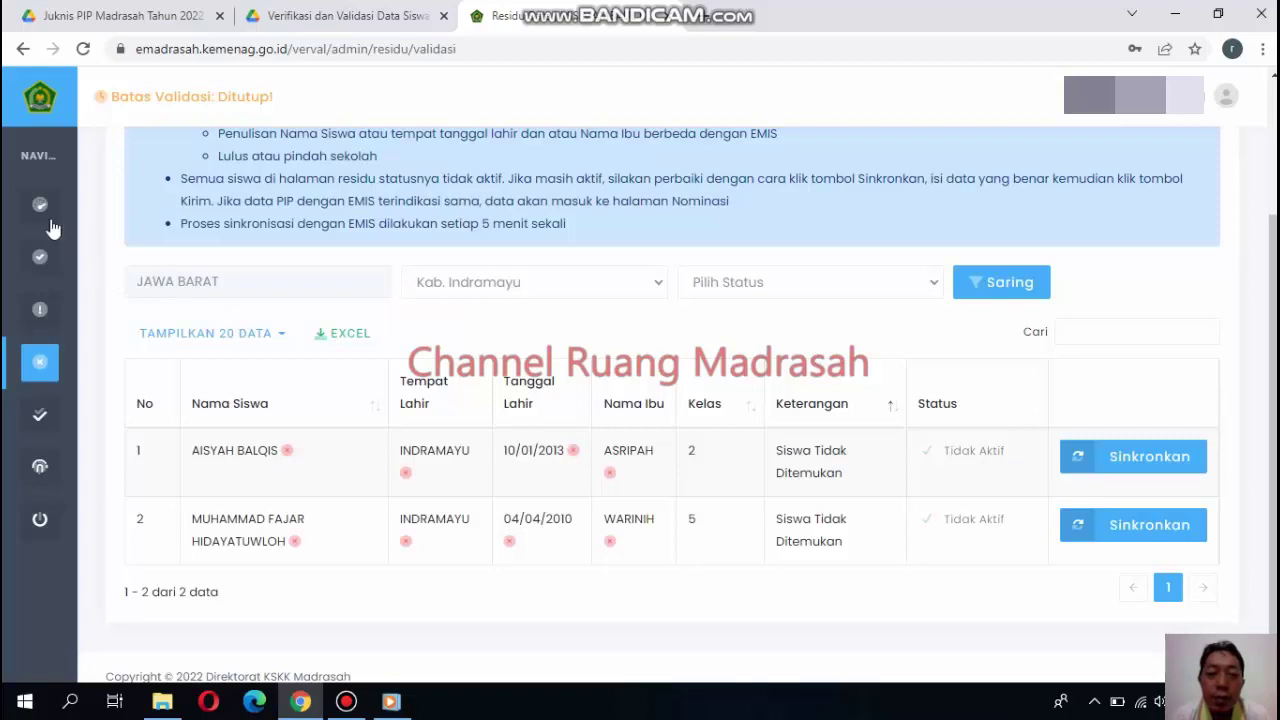
- Open the Konfirmasi Data page and highlight "Program Indonesia Pintar Tahap I Tahun 2022" in the statement, then clear the highlight
{"action": "mouse_move", "coordinate": [118, 270]}
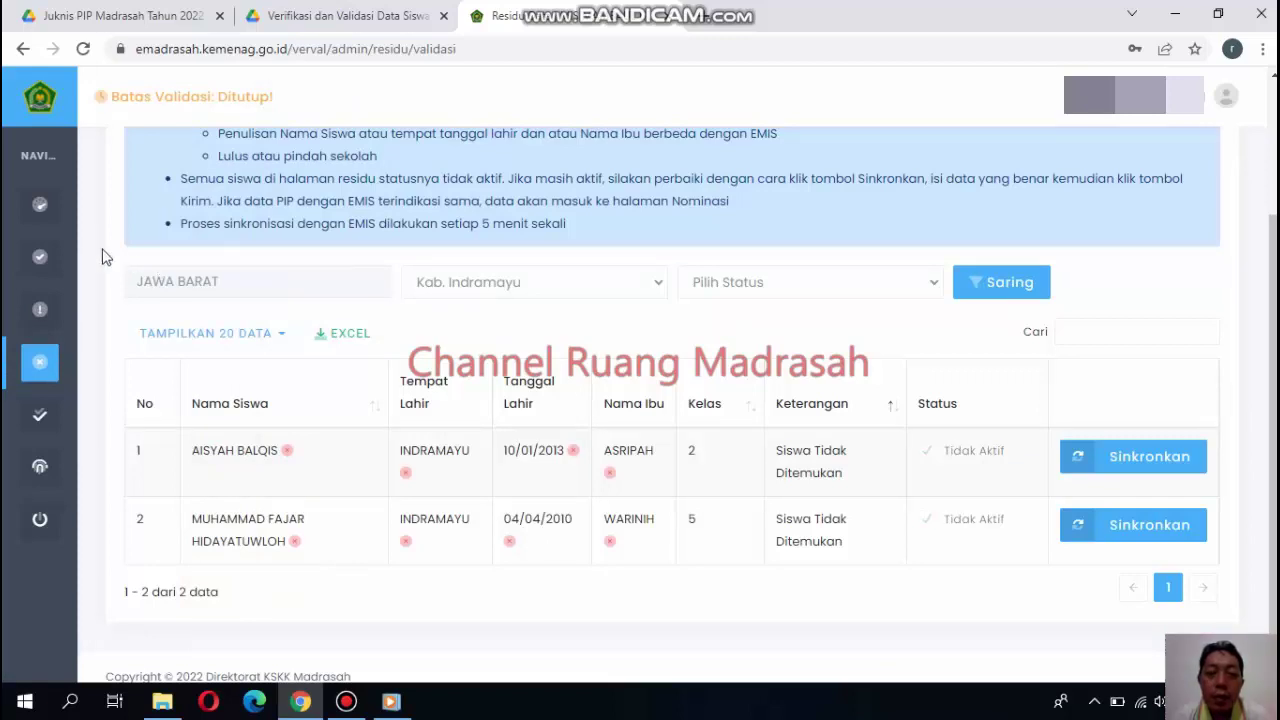
{"action": "mouse_move", "coordinate": [52, 428]}
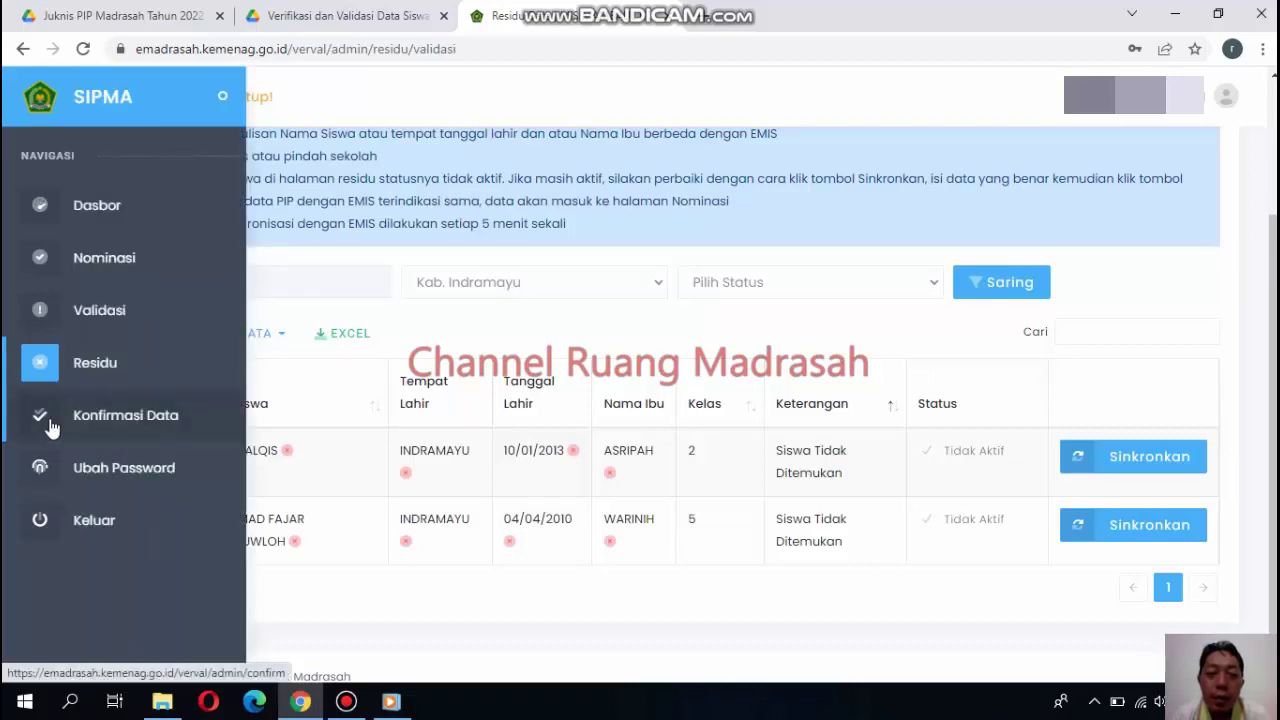
{"action": "left_click", "coordinate": [84, 428]}
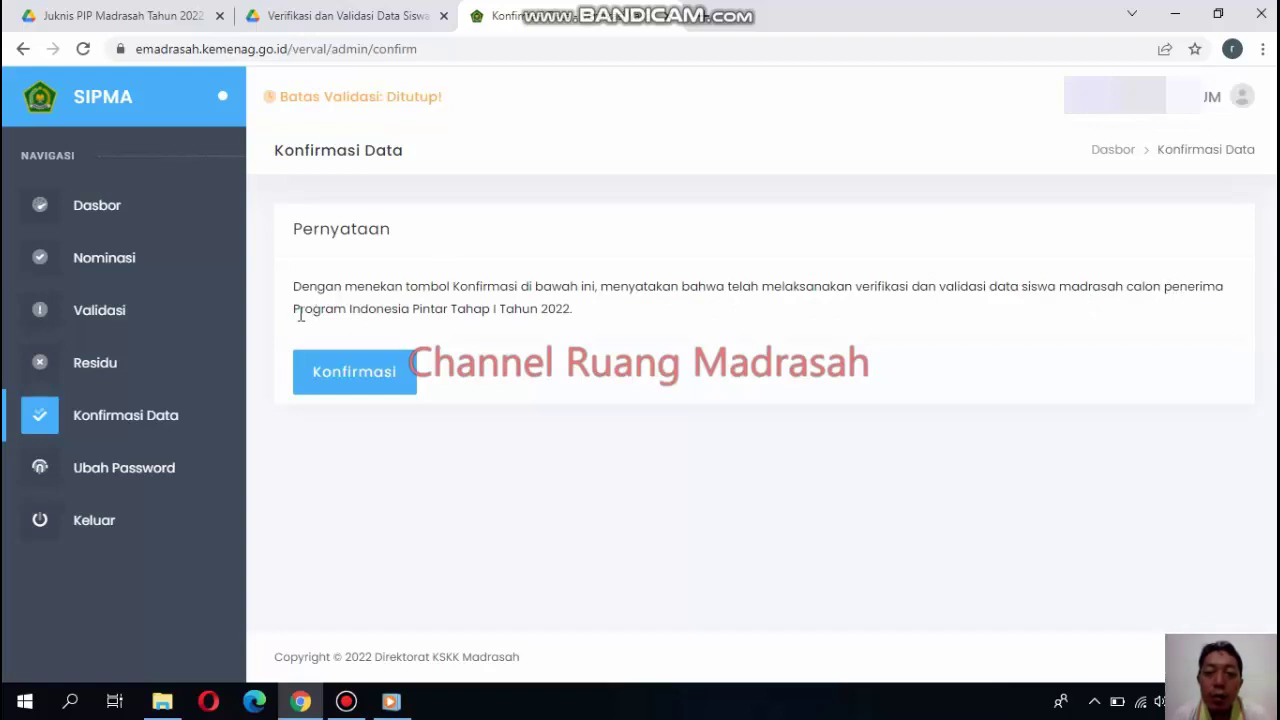
{"action": "left_click", "coordinate": [360, 311]}
{"action": "left_click_drag", "start_coordinate": [295, 309], "coordinate": [578, 328]}
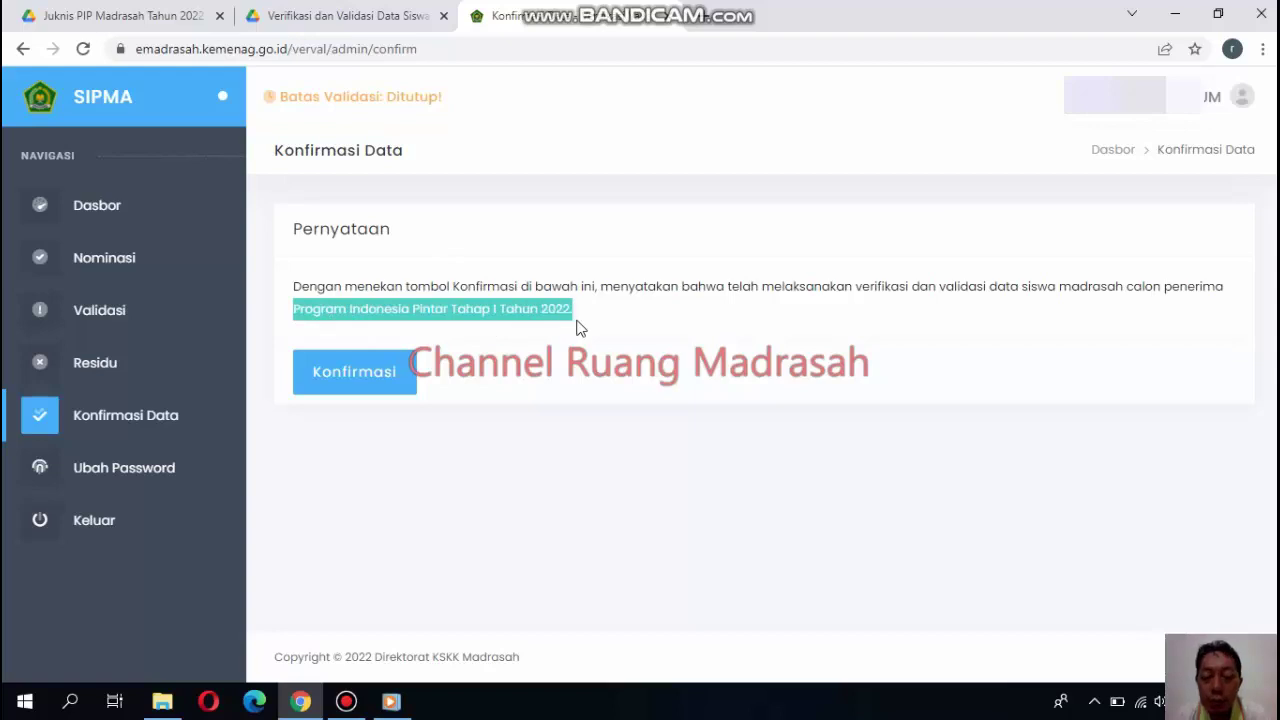
{"action": "left_click", "coordinate": [630, 316]}
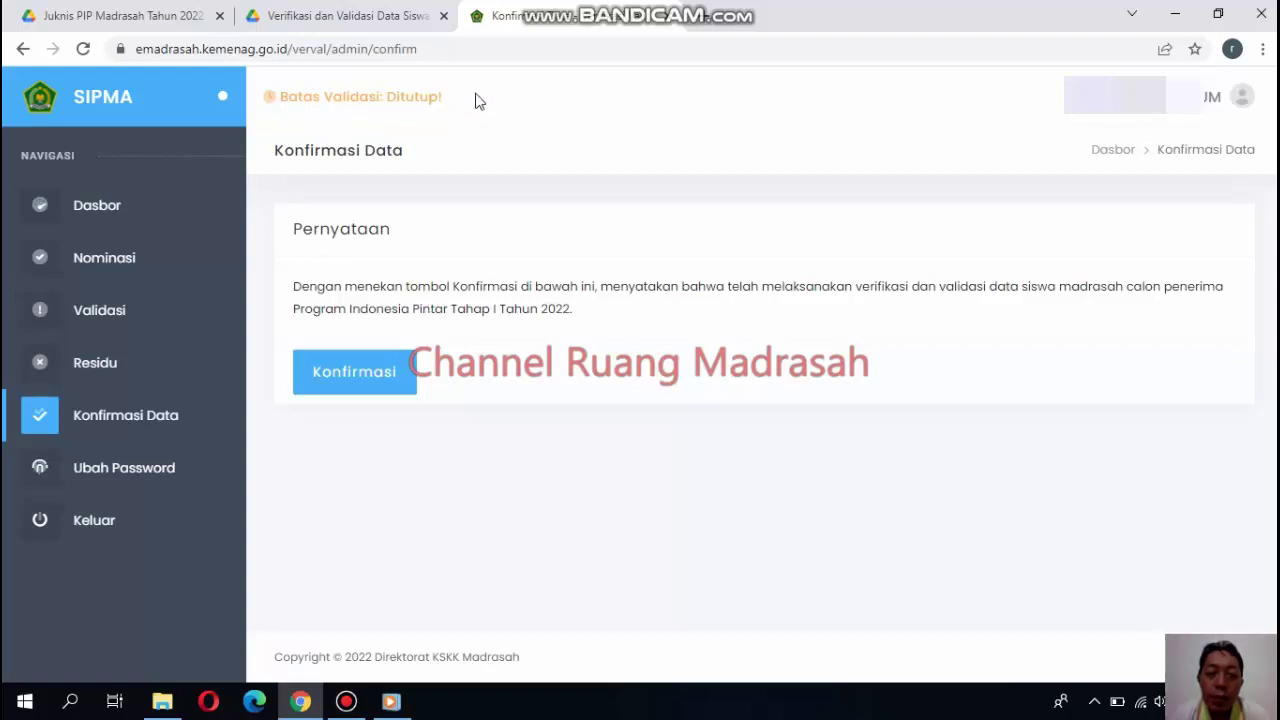
- Highlight the Batas Validasi notice in the page header to point out the validation deadline, and clear the highlight
{"action": "left_click_drag", "start_coordinate": [386, 92], "coordinate": [269, 80]}
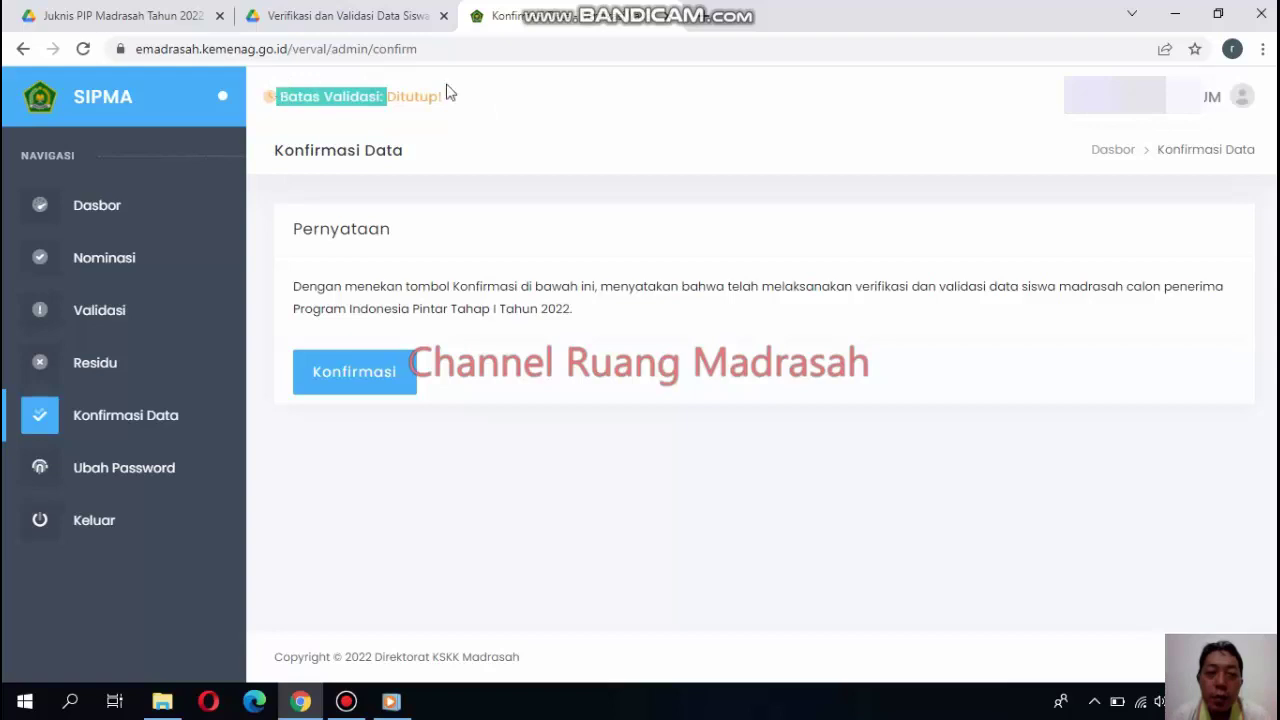
{"action": "left_click", "coordinate": [476, 100]}
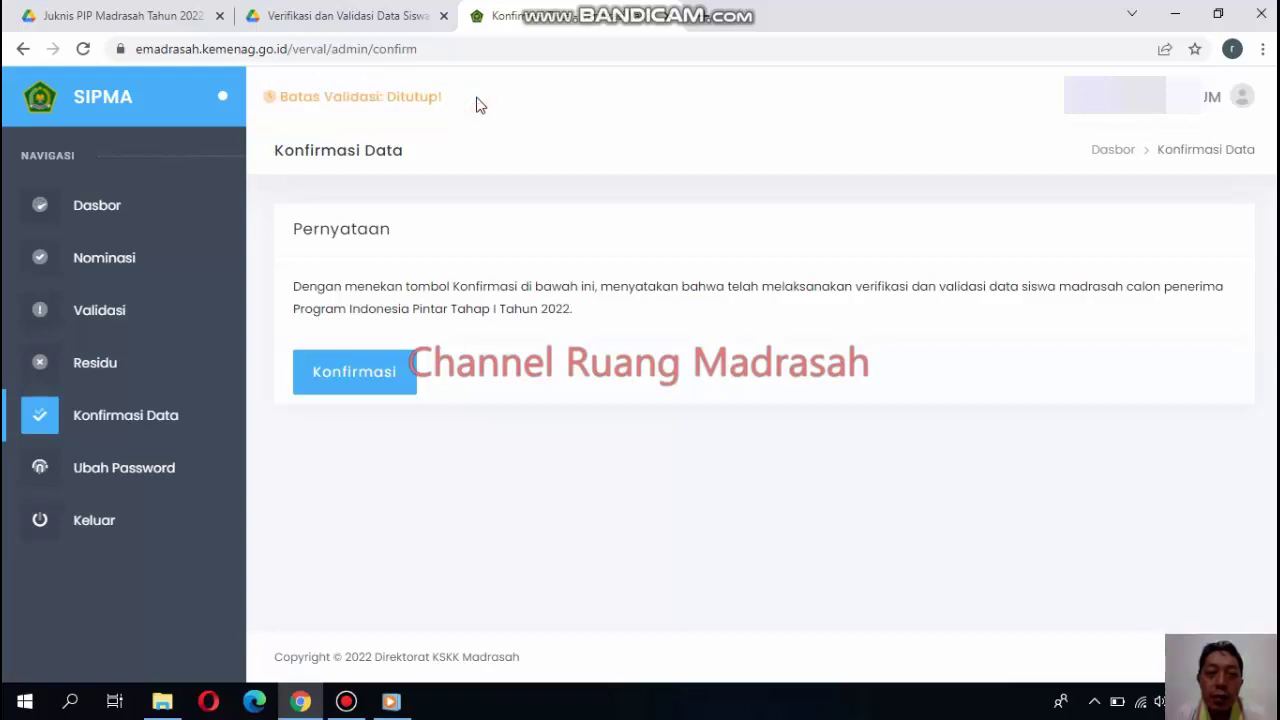
{"action": "left_click_drag", "start_coordinate": [474, 106], "coordinate": [282, 93]}
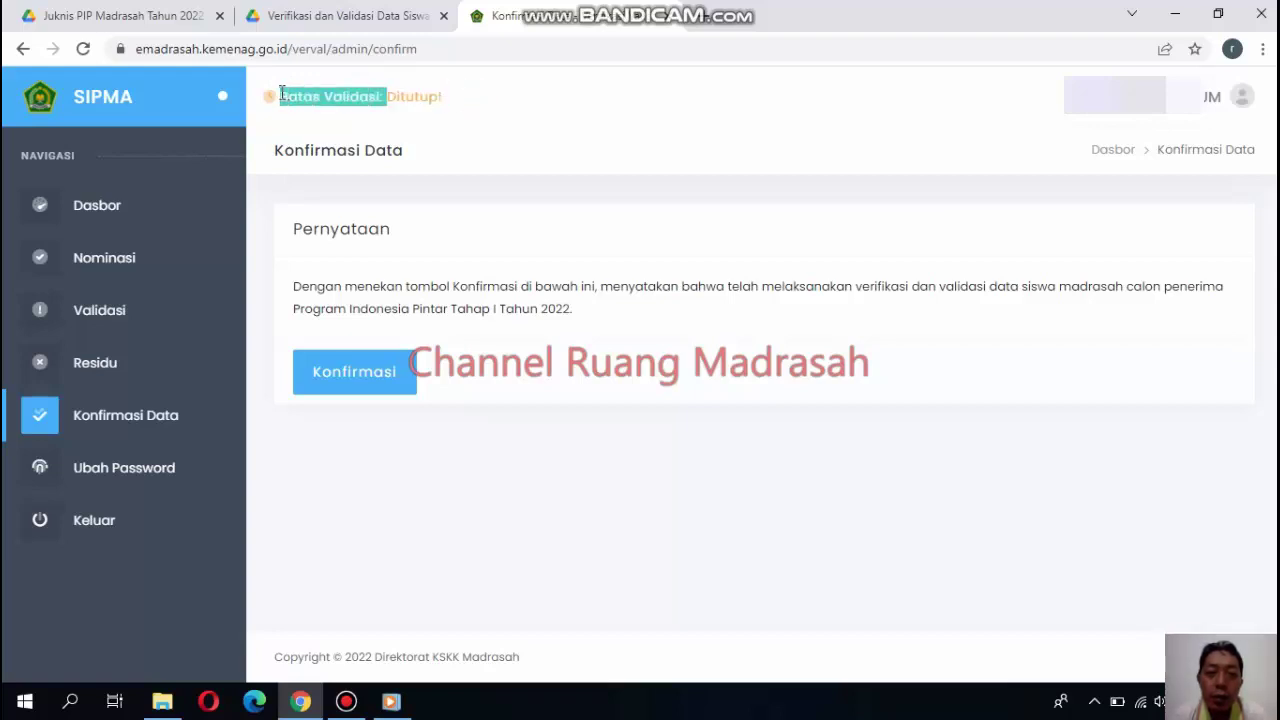
{"action": "left_click", "coordinate": [516, 155]}
{"action": "left_click_drag", "start_coordinate": [494, 102], "coordinate": [277, 96]}
{"action": "left_click", "coordinate": [532, 107]}
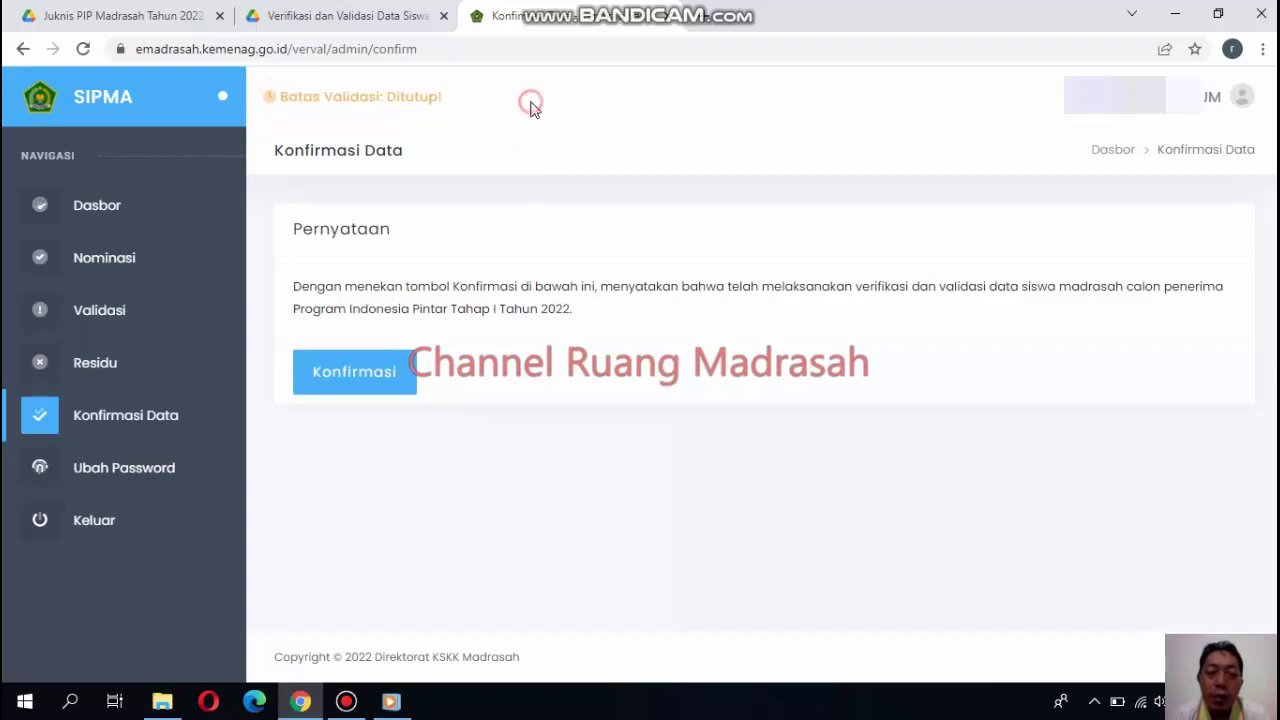